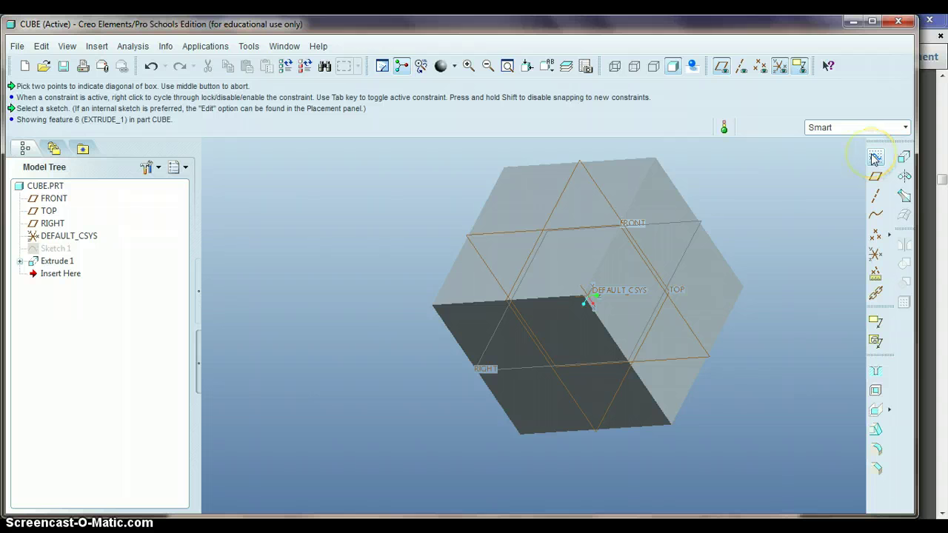
Open a new sketch on the cube's dark lower face, with the TOP plane as the Right orientation reference.
left_click(875, 157)
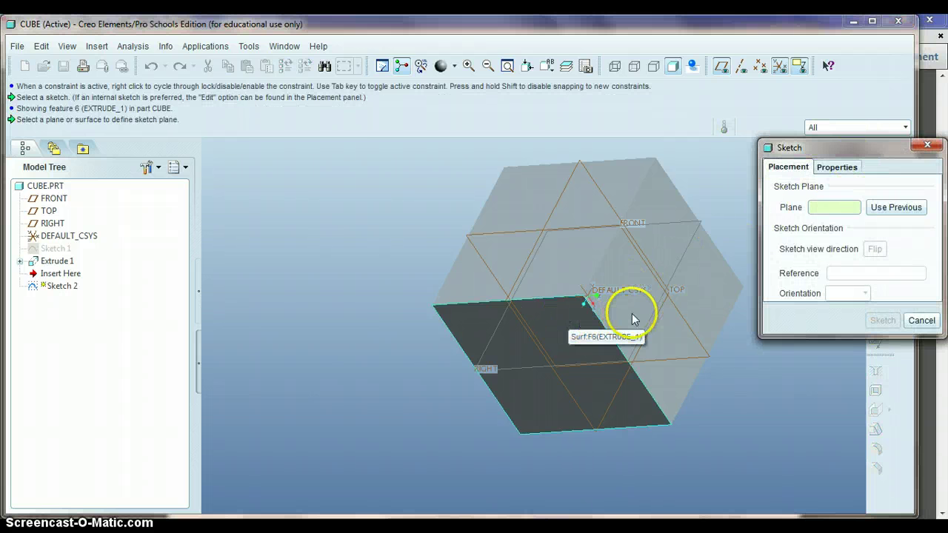
left_click(562, 326)
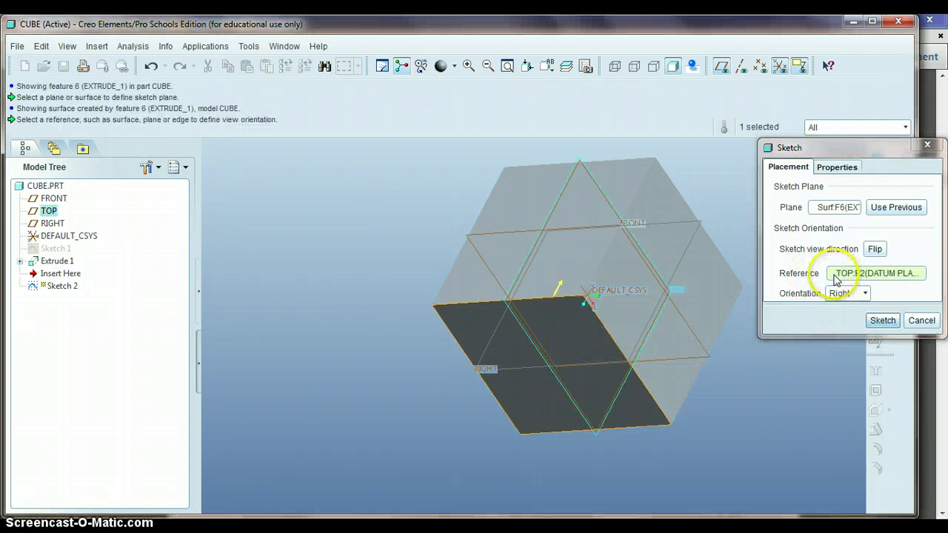
left_click(883, 320)
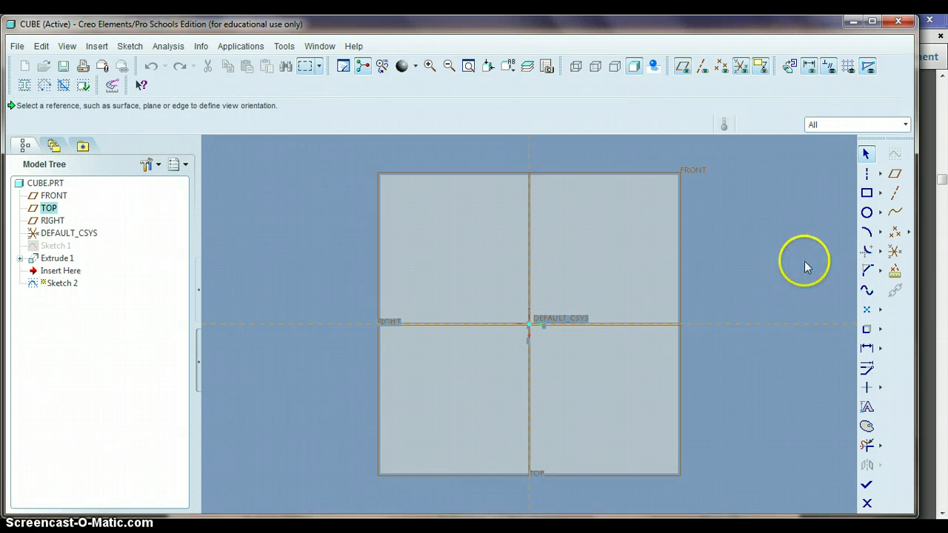
Sketch a circle centred on the origin of the cube face, about 11 in diameter.
left_click(866, 212)
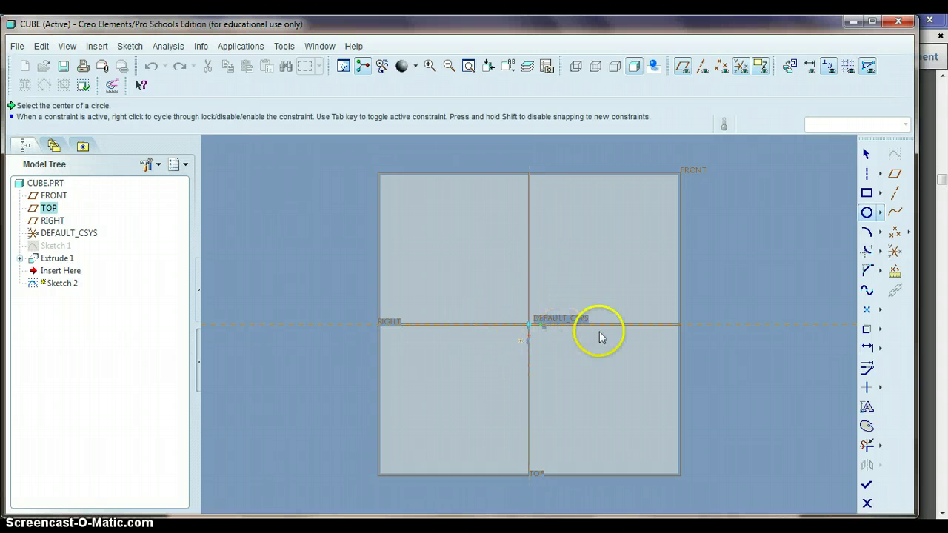
left_click(529, 325)
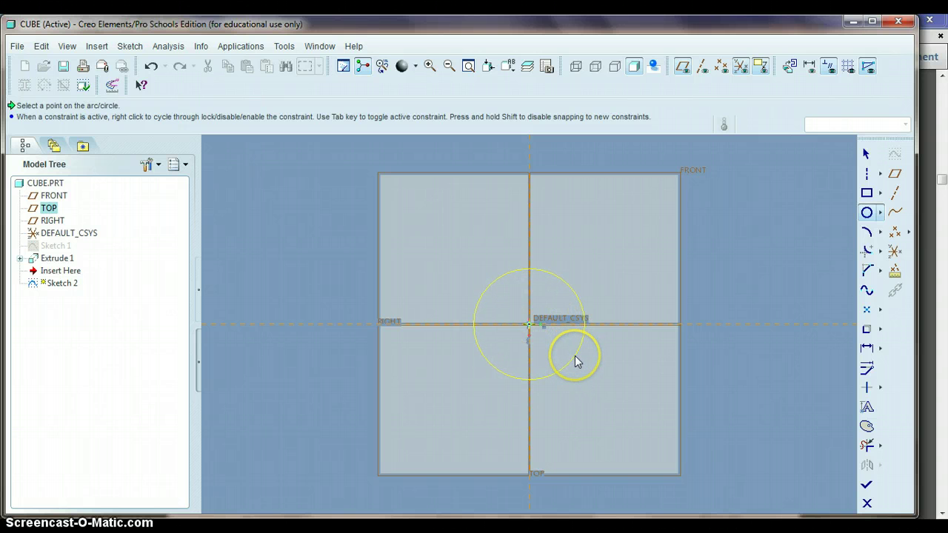
left_click(576, 356)
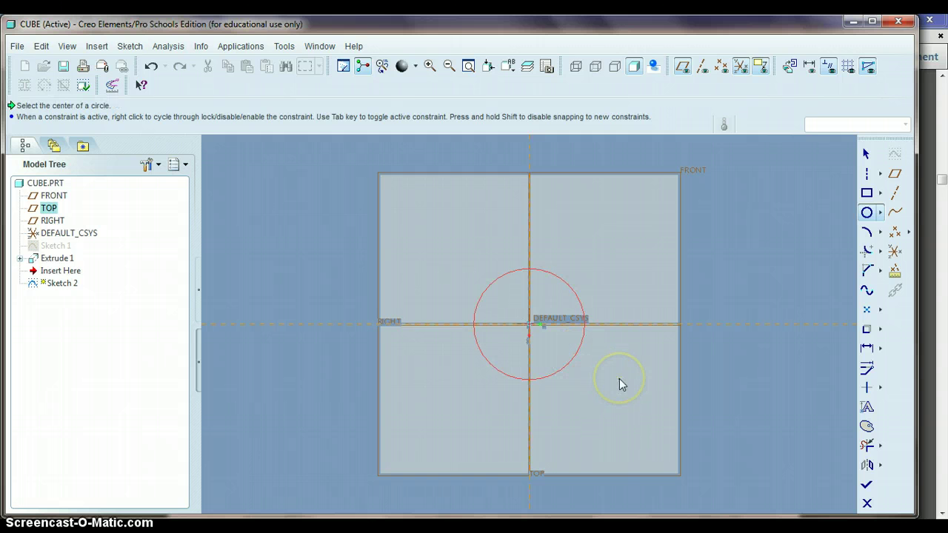
Set the circle's diameter to 8 and finish the sketch.
left_click(865, 156)
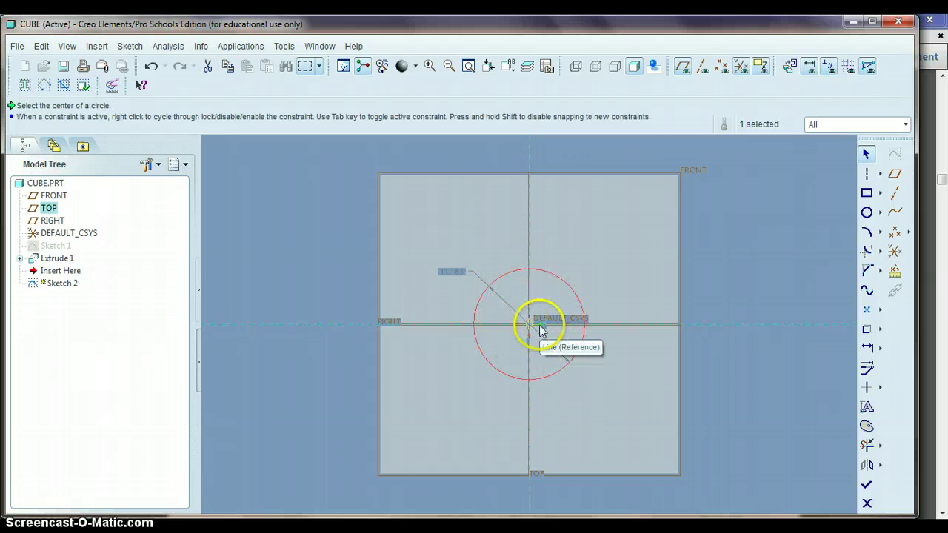
double_click(450, 272)
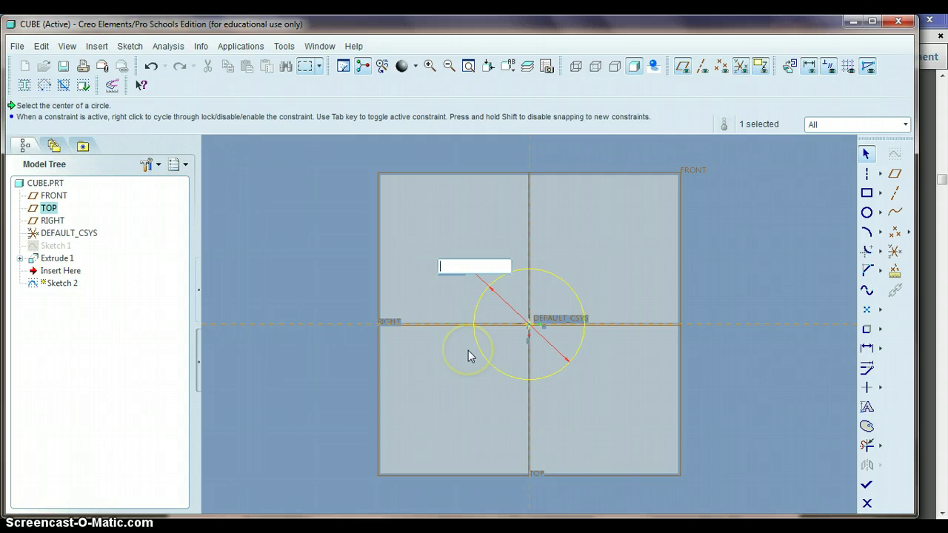
type("8")
key("Return")
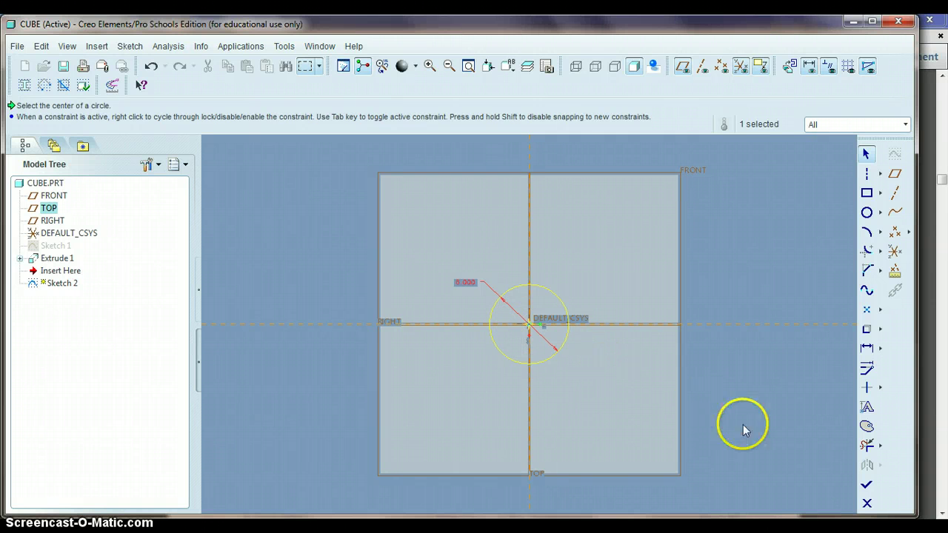
left_click(866, 487)
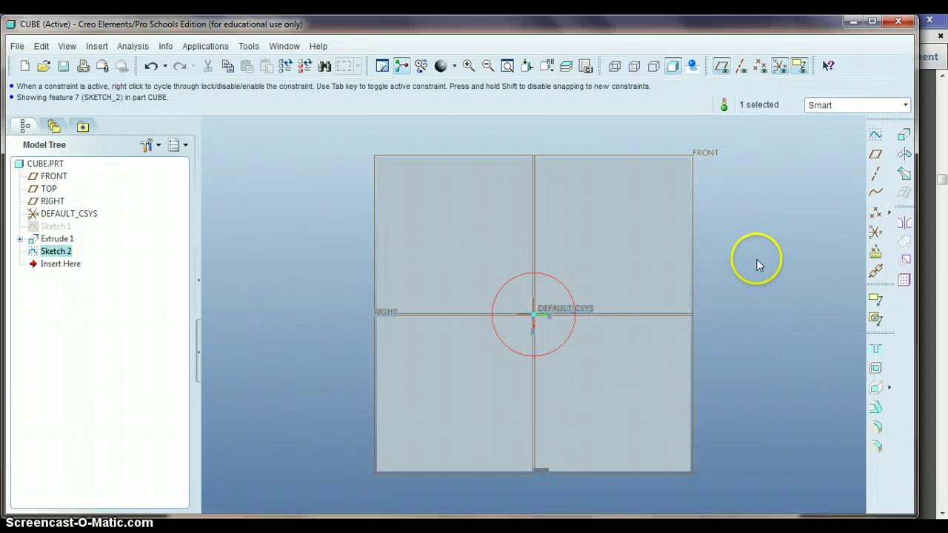
Start a solid Extrude of the circle sketch, Sketch 2, on the cube's side face.
mouse_move(757, 259)
middle_mouse_down()
mouse_move(734, 274)
mouse_move(718, 258)
mouse_move(730, 256)
mouse_move(713, 266)
mouse_move(728, 261)
middle_mouse_up()
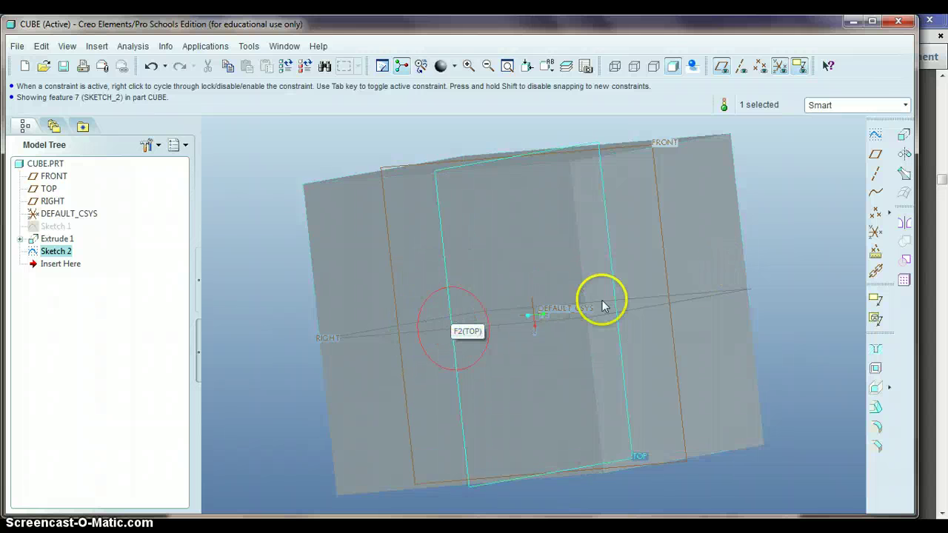
mouse_move(603, 302)
middle_mouse_down()
mouse_move(534, 314)
mouse_move(554, 309)
middle_mouse_up()
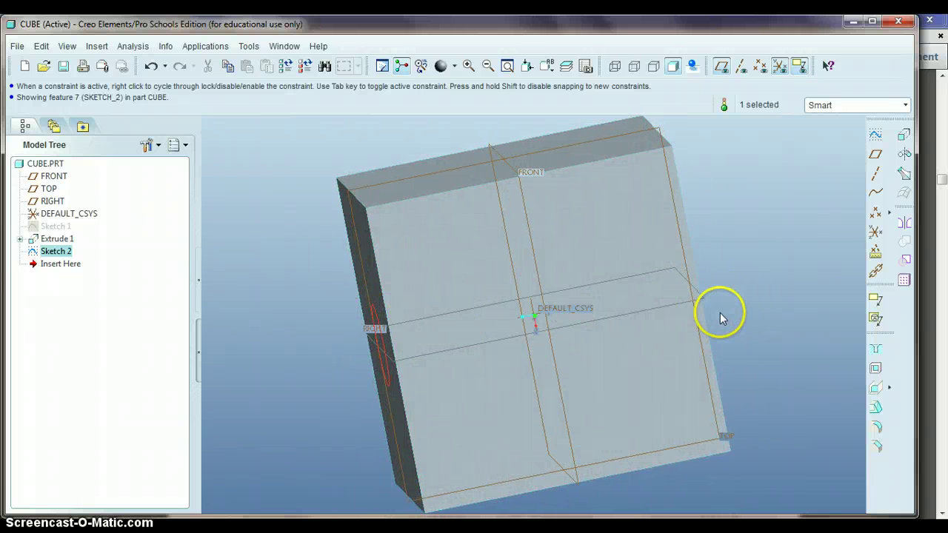
mouse_move(662, 328)
middle_mouse_down()
mouse_move(635, 328)
mouse_move(648, 329)
middle_mouse_up()
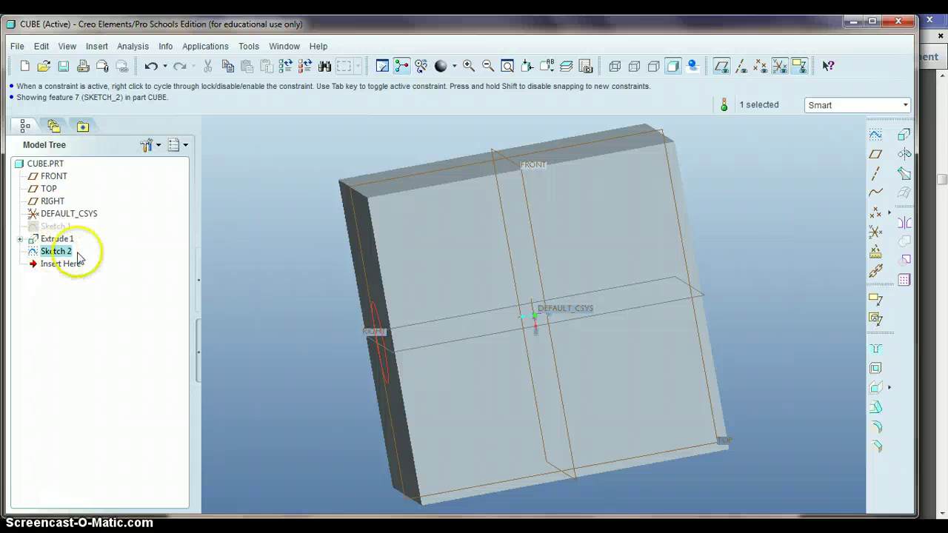
left_click(285, 315)
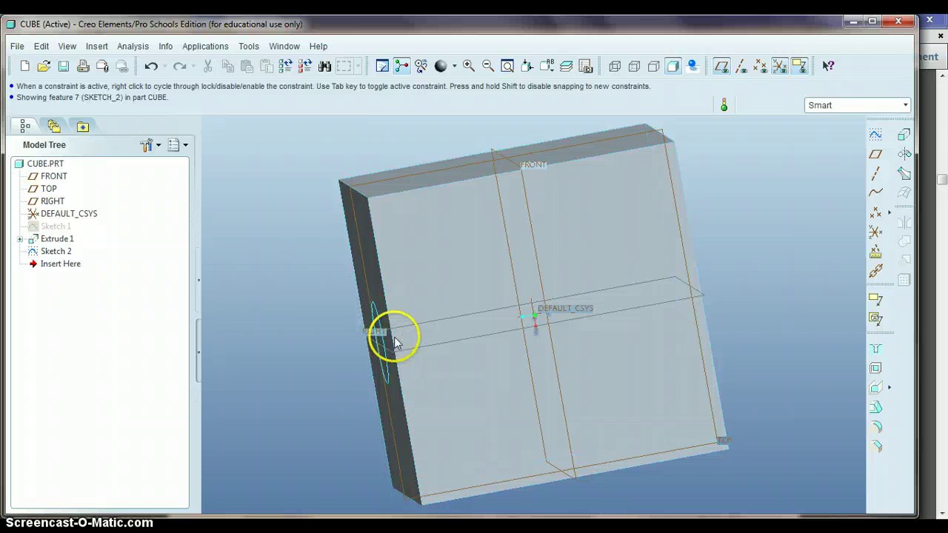
middle_click_drag(401, 334, 390, 335)
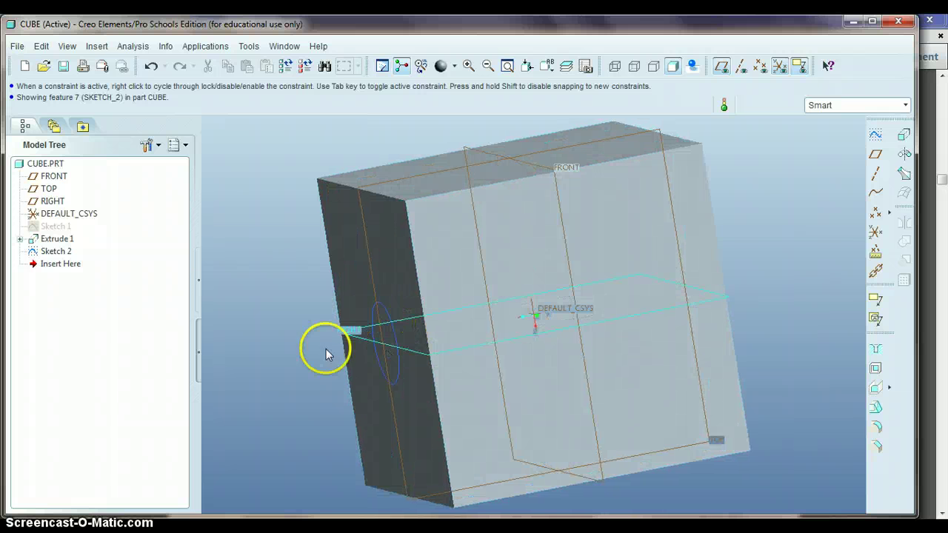
left_click(49, 251)
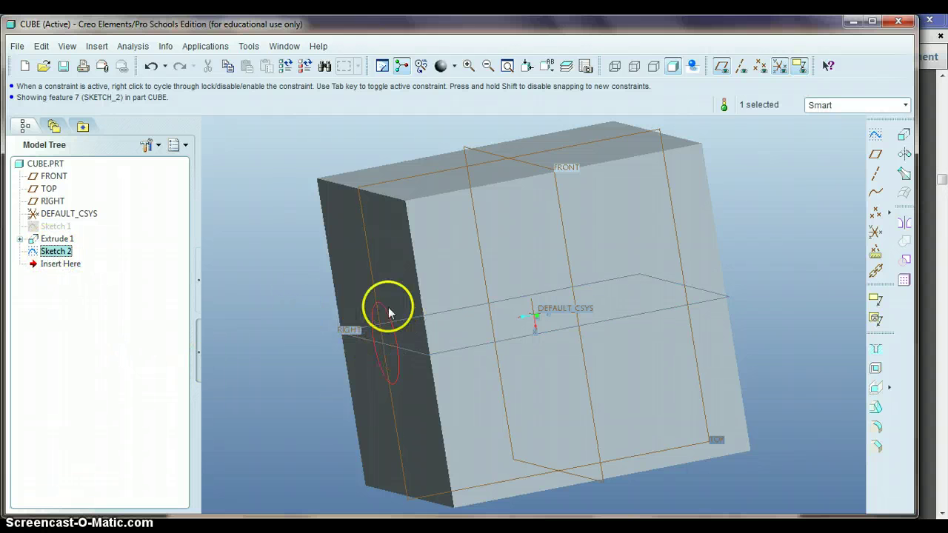
left_click(902, 138)
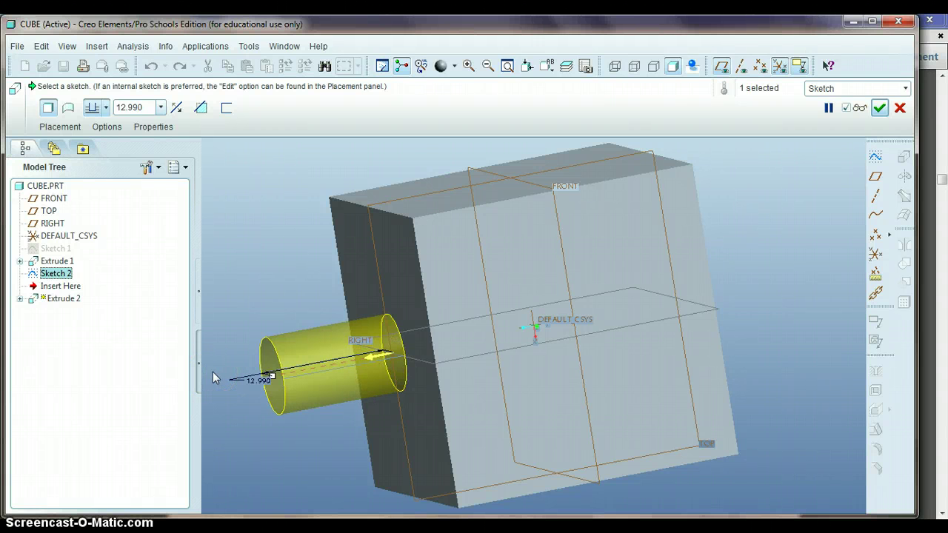
Reverse the extrusion direction so that it points into the cube.
left_click_drag(244, 379, 322, 359)
left_click(371, 359)
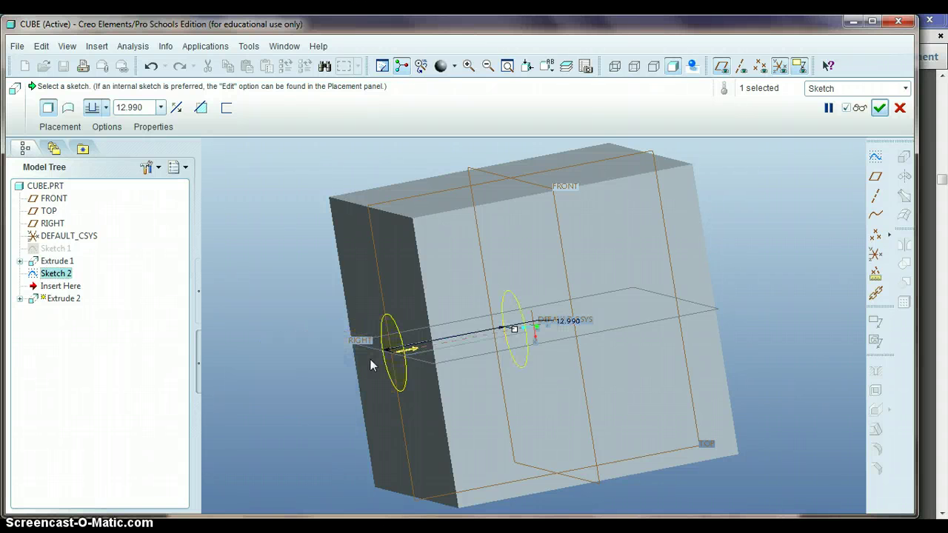
left_click(406, 348)
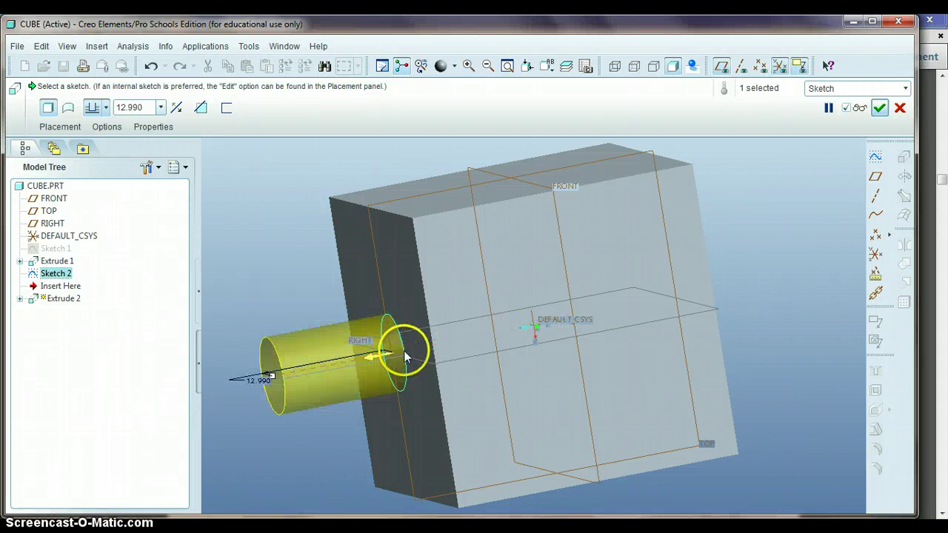
left_click(176, 109)
left_click(176, 109)
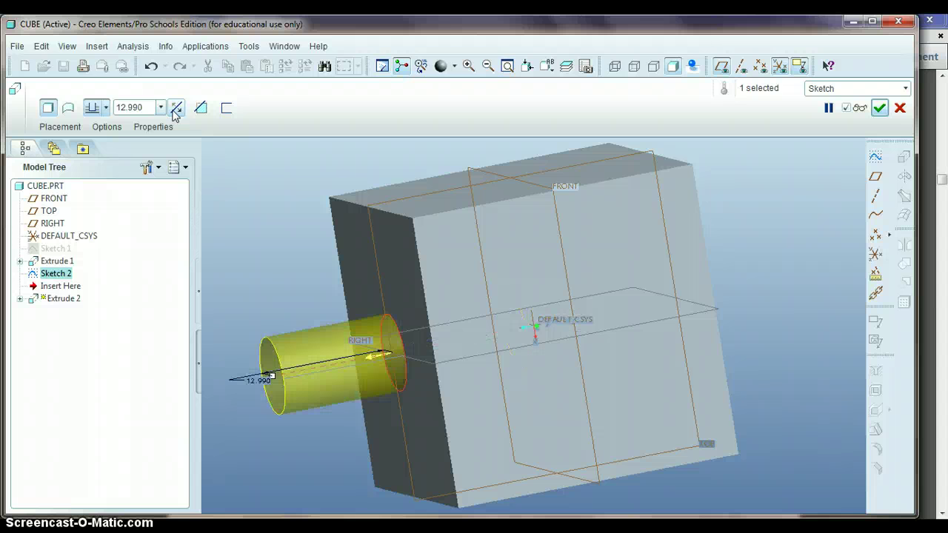
left_click(370, 359)
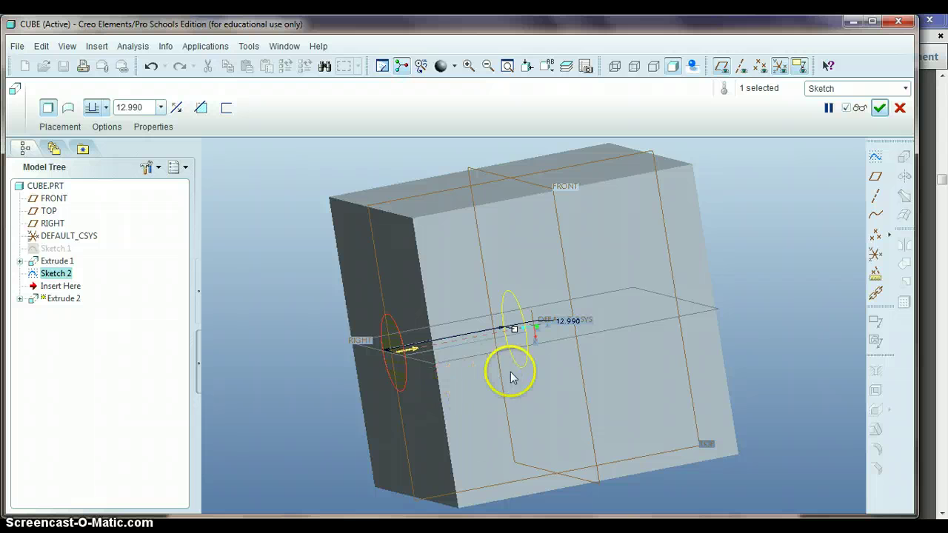
middle_click_drag(509, 377, 502, 376)
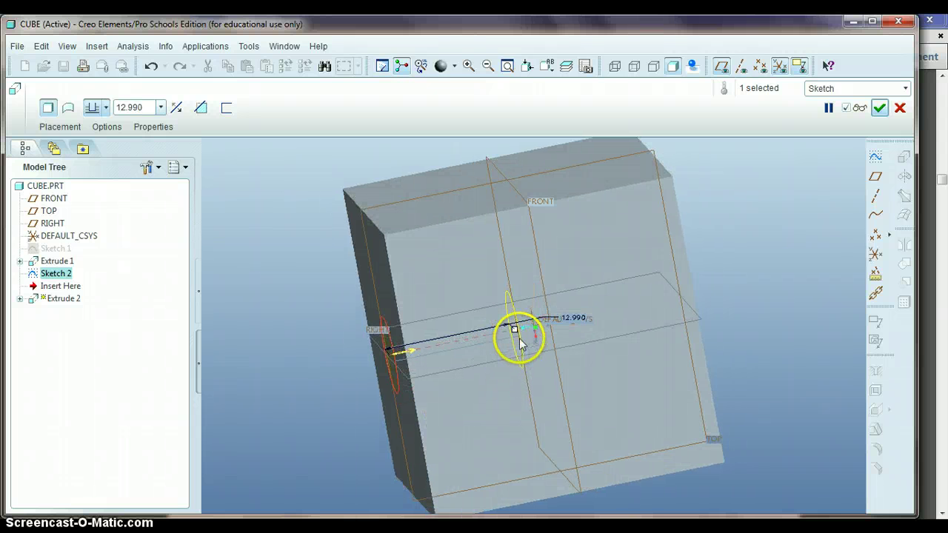
Set the blind extrusion depth to 30 and pull its end back to 15.75.
mouse_move(515, 332)
left_mouse_down()
mouse_move(600, 323)
mouse_move(738, 287)
mouse_move(725, 281)
mouse_move(486, 332)
mouse_move(540, 321)
mouse_move(517, 327)
left_mouse_up()
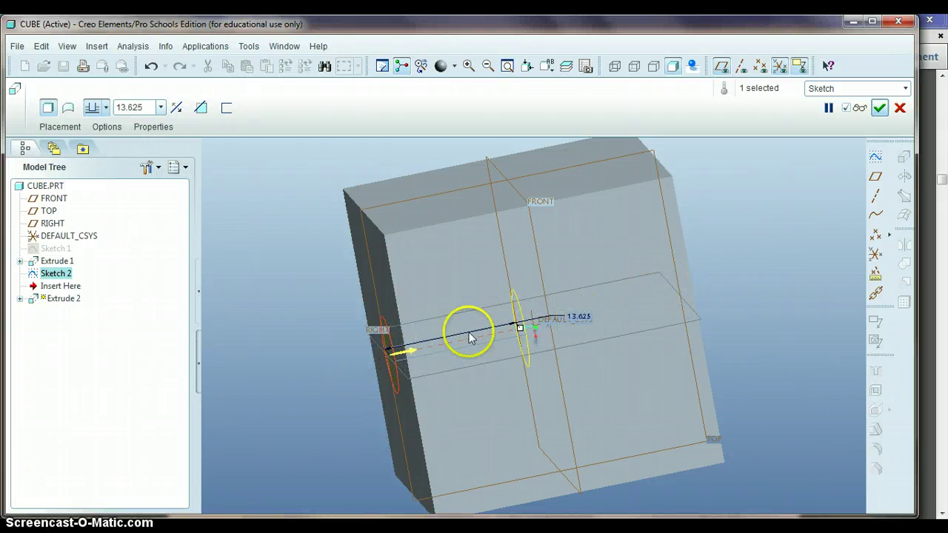
double_click(580, 326)
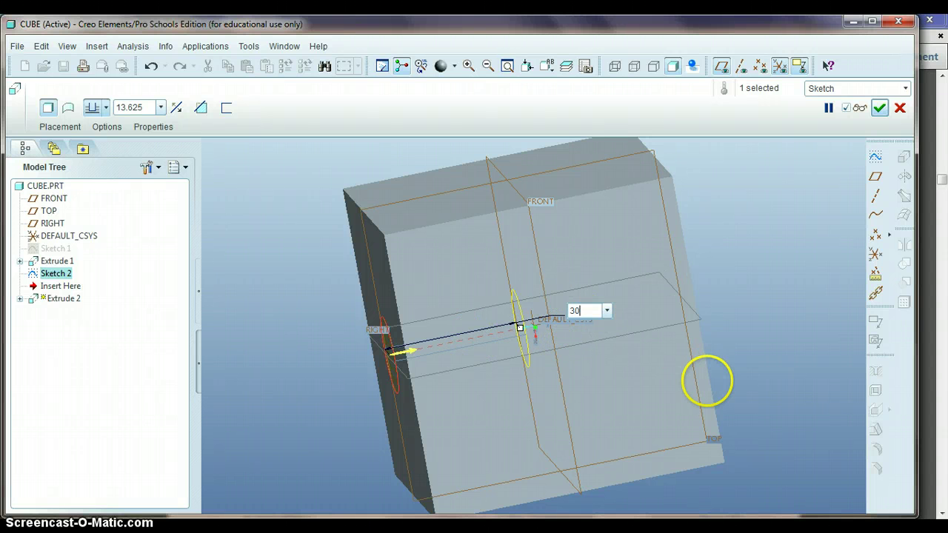
key("Return")
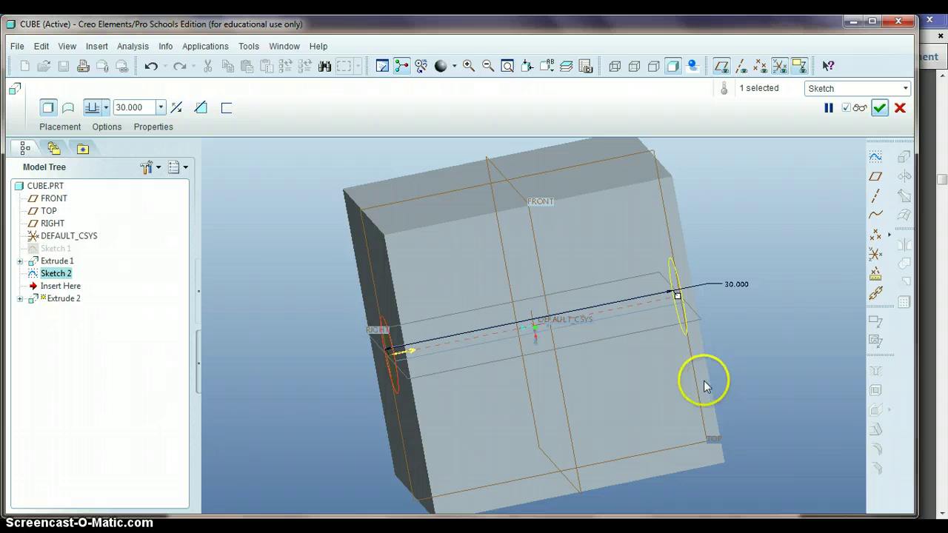
mouse_move(726, 365)
middle_mouse_down()
mouse_move(715, 370)
mouse_move(730, 365)
middle_mouse_up()
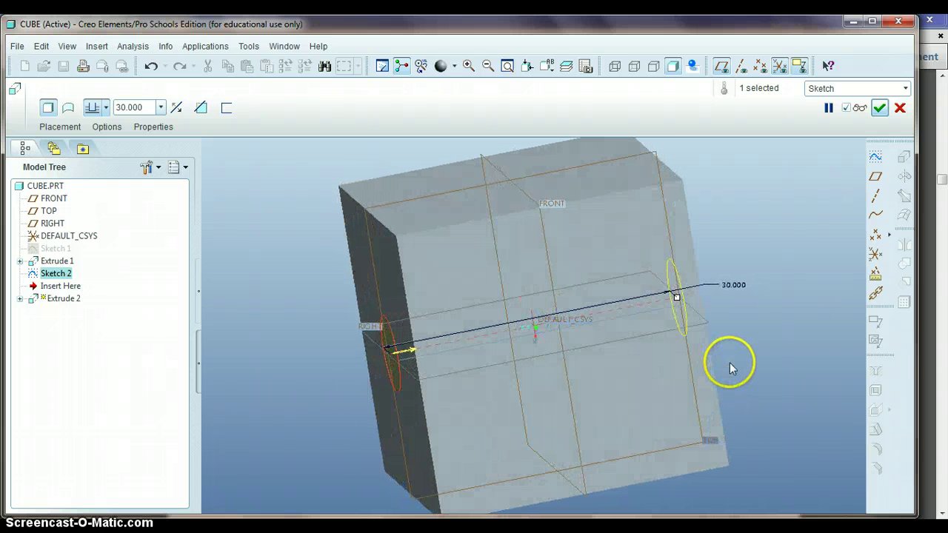
left_click_drag(677, 296, 540, 323)
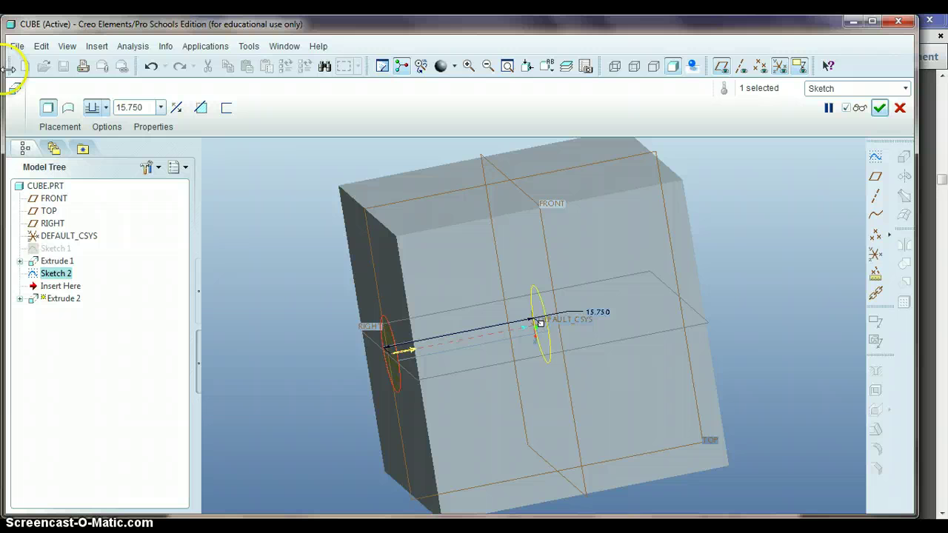
Change the extrusion's depth option to Through All.
left_click(105, 108)
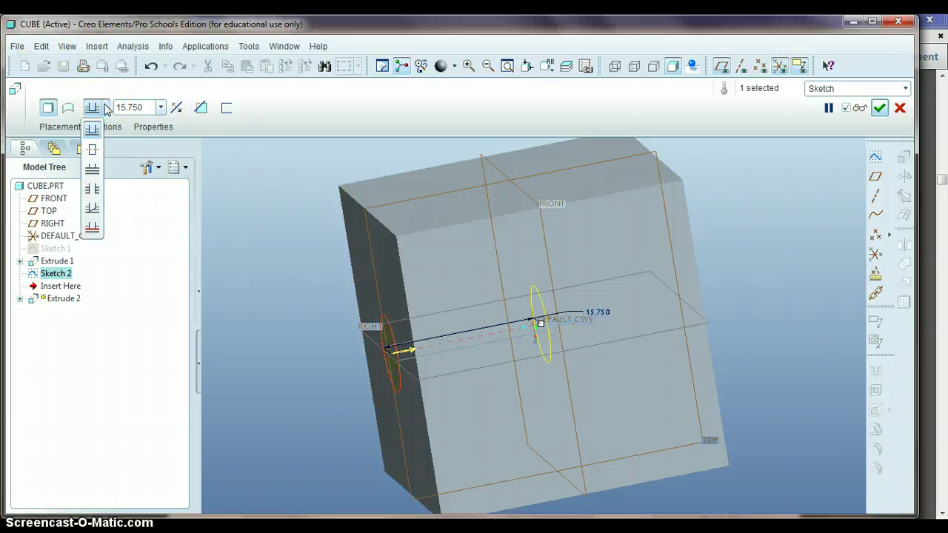
left_click(93, 190)
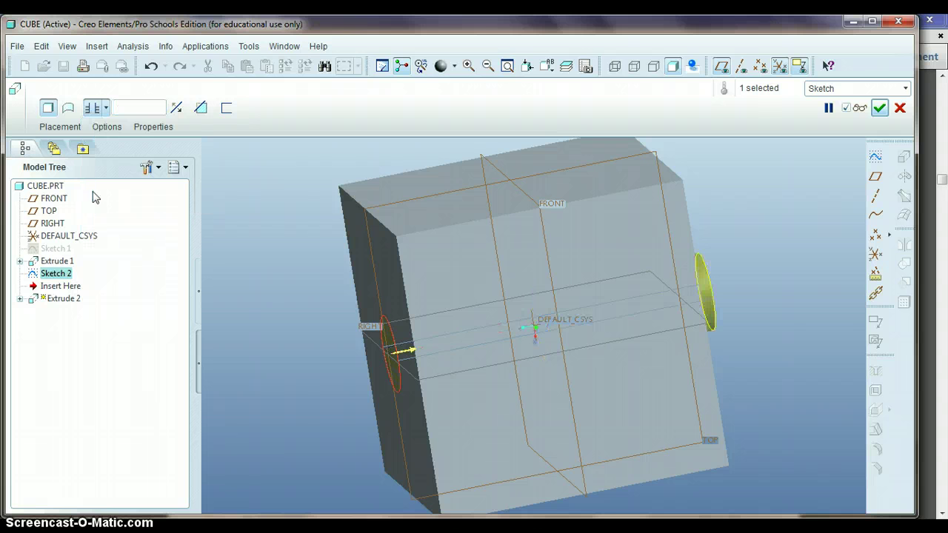
left_click(511, 363)
middle_click_drag(511, 363, 610, 307)
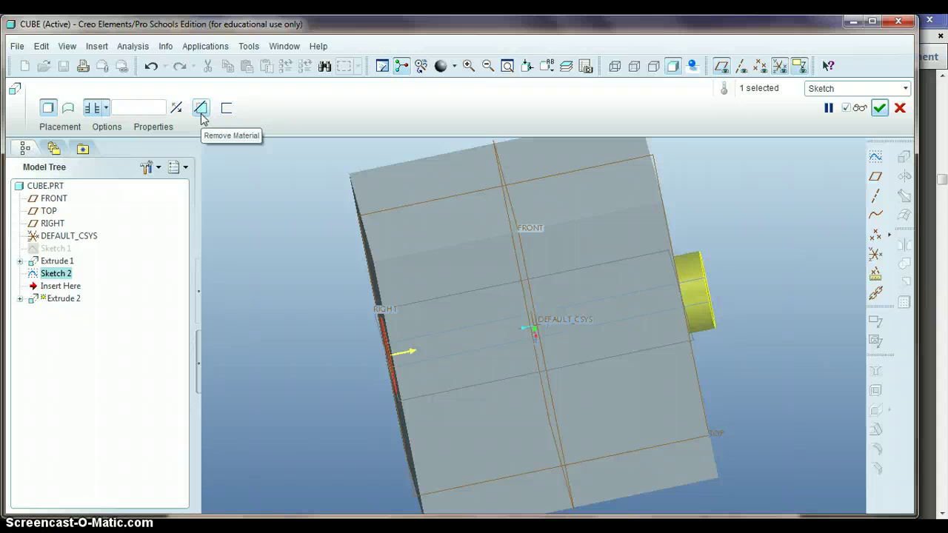
Preview the extrusion, dismiss the Troubleshooter by confirming its cancellation, and leave the preview to return to the feature settings.
left_click(855, 109)
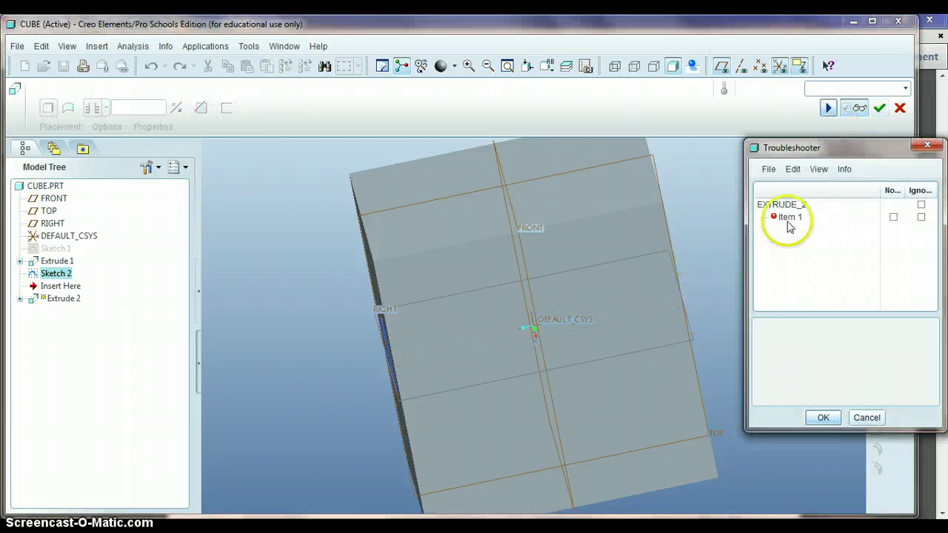
left_click(867, 419)
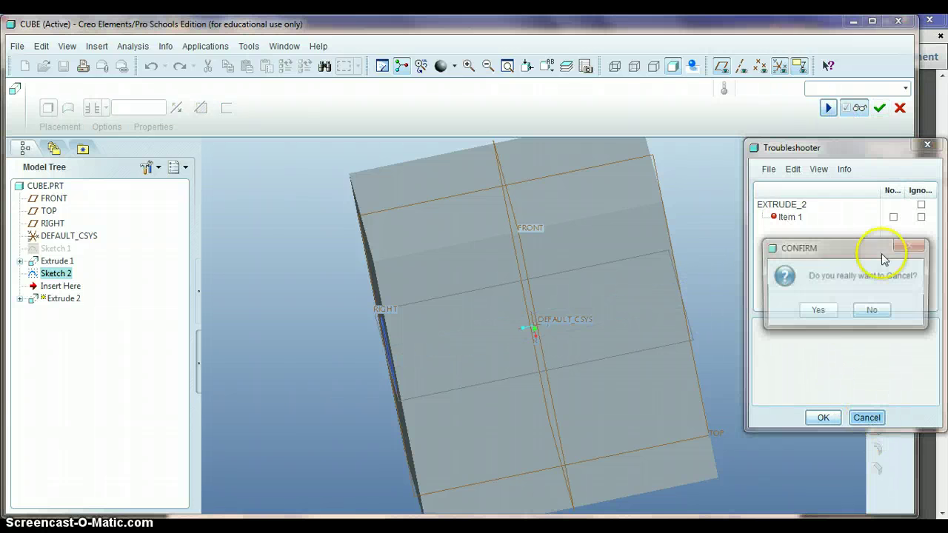
left_click(817, 311)
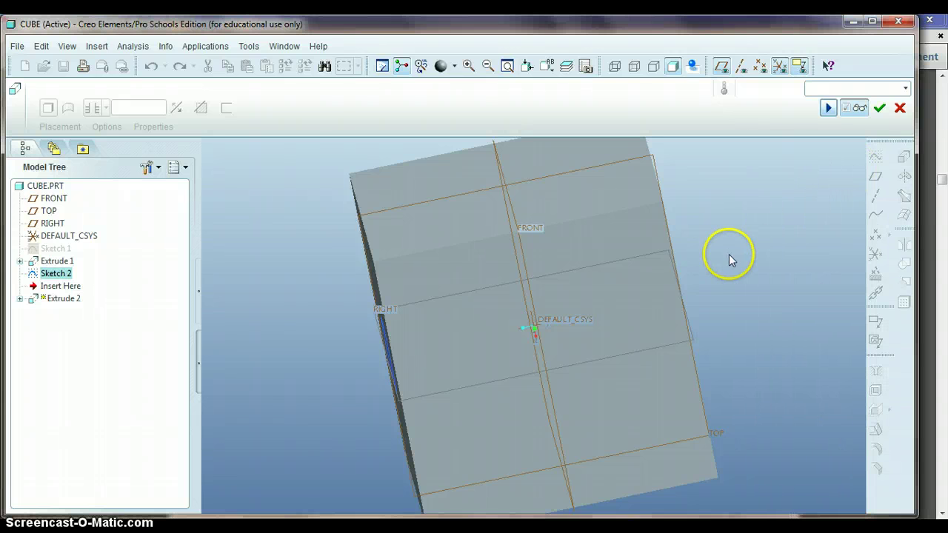
middle_click_drag(749, 254, 742, 254)
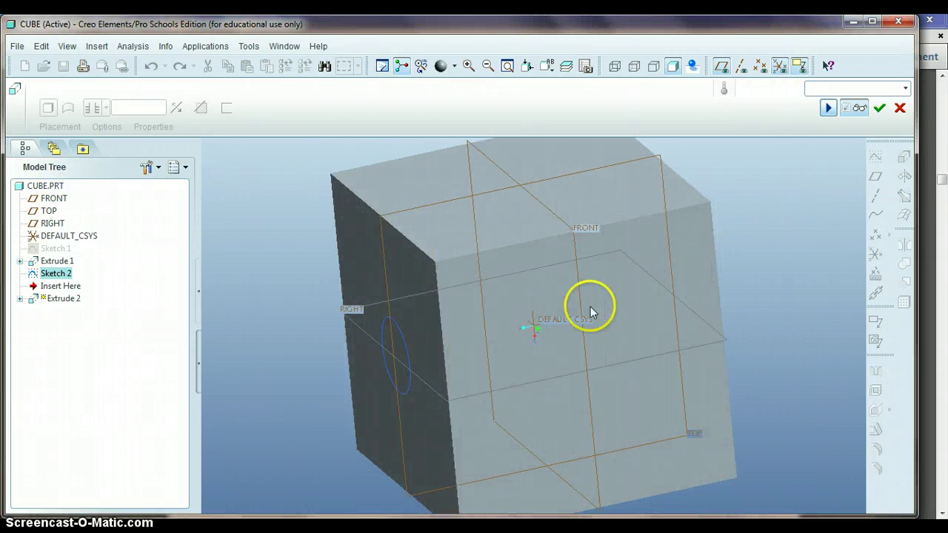
left_click(55, 300)
left_click(858, 111)
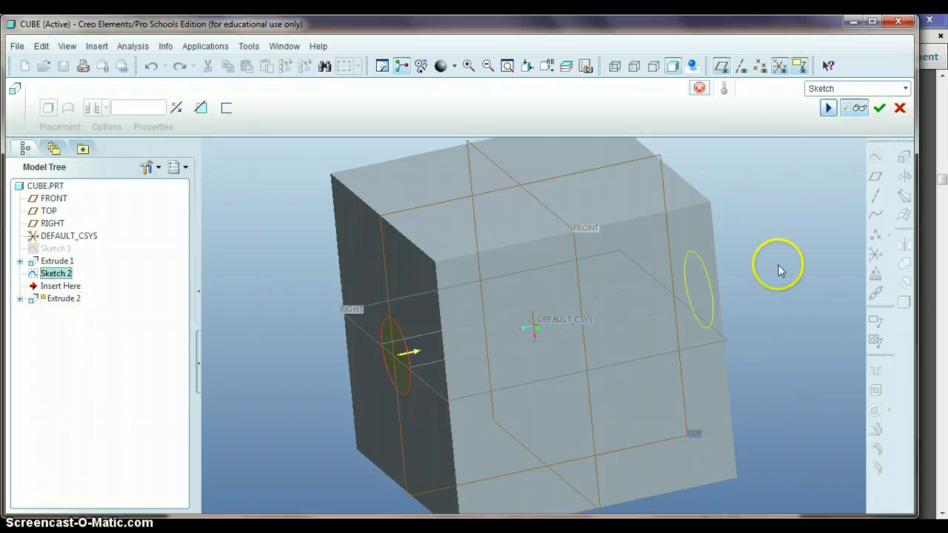
Make the Through All extrusion remove material, preview the hole through the cube, and accept the feature.
middle_click_drag(766, 289, 749, 294)
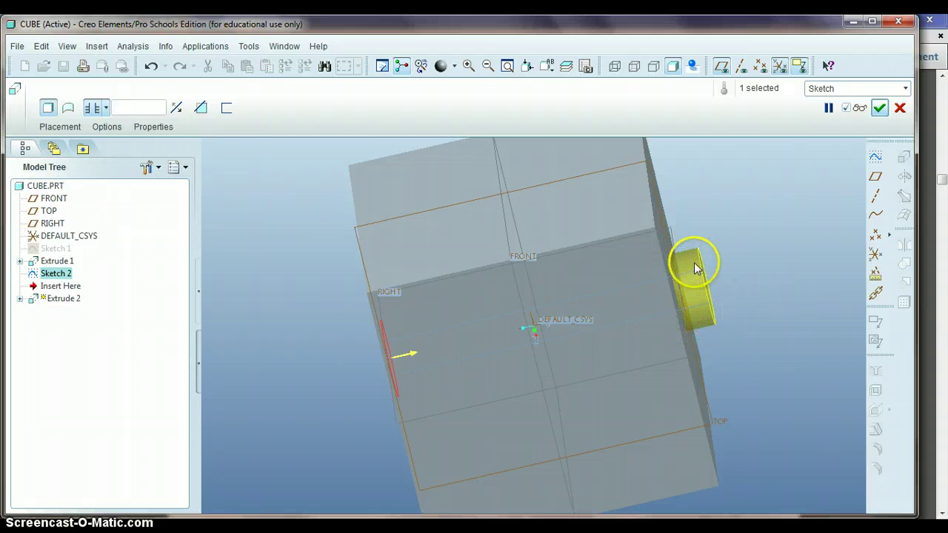
left_click(204, 111)
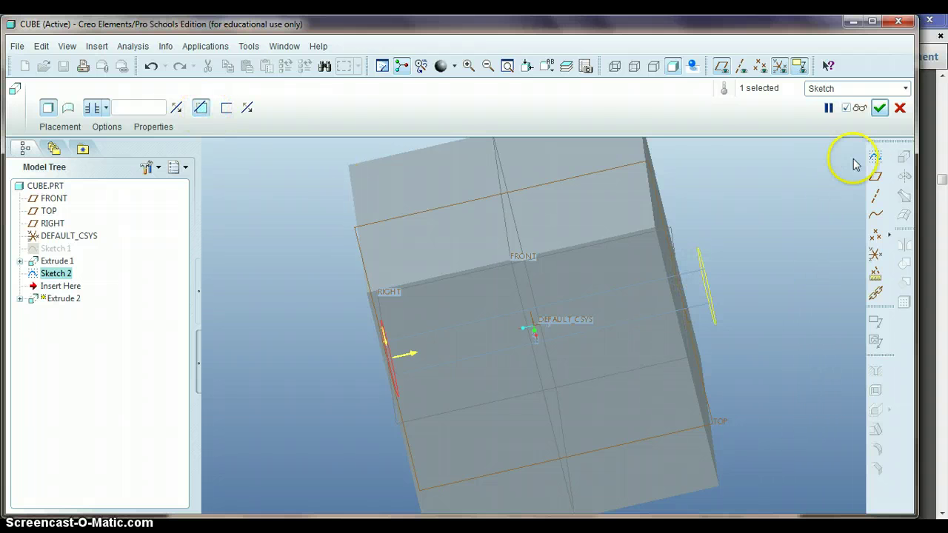
left_click(859, 108)
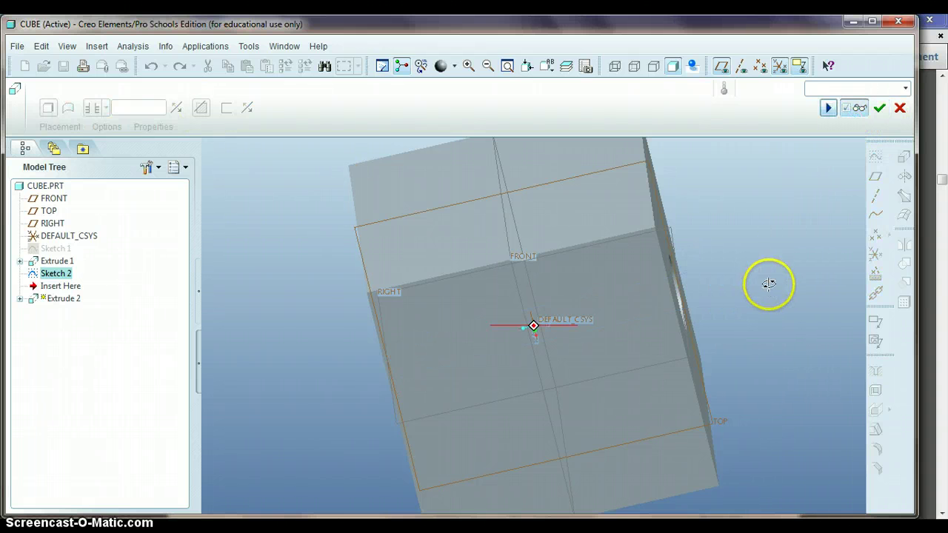
middle_click_drag(768, 283, 811, 271)
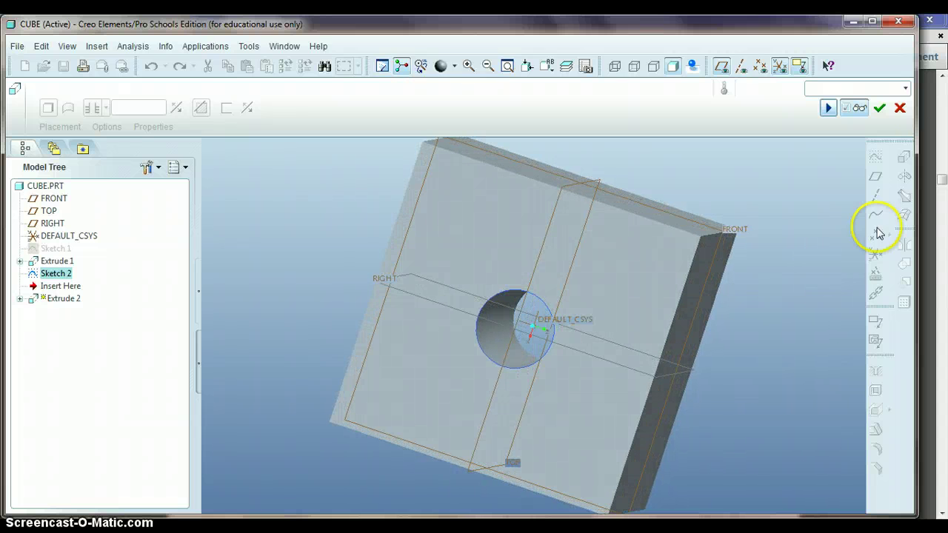
left_click(881, 108)
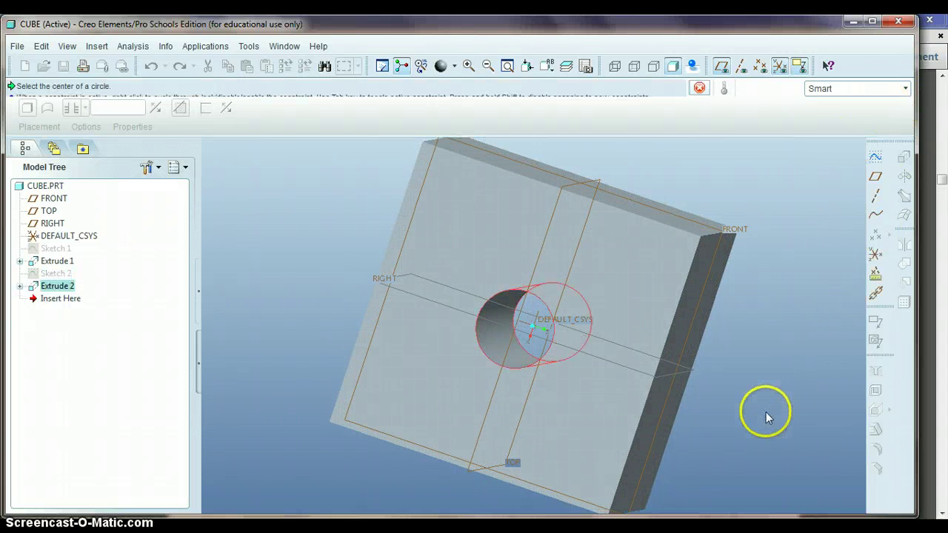
Start a new sketch on the TOP datum plane, keeping the FRONT plane as reference with Left orientation.
middle_click_drag(766, 413, 731, 428)
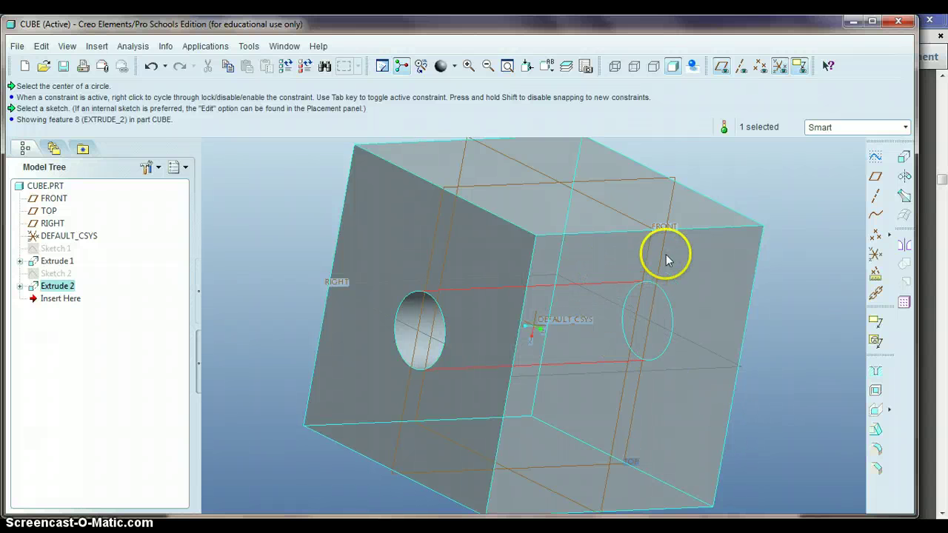
scroll(668, 258, "up", 2)
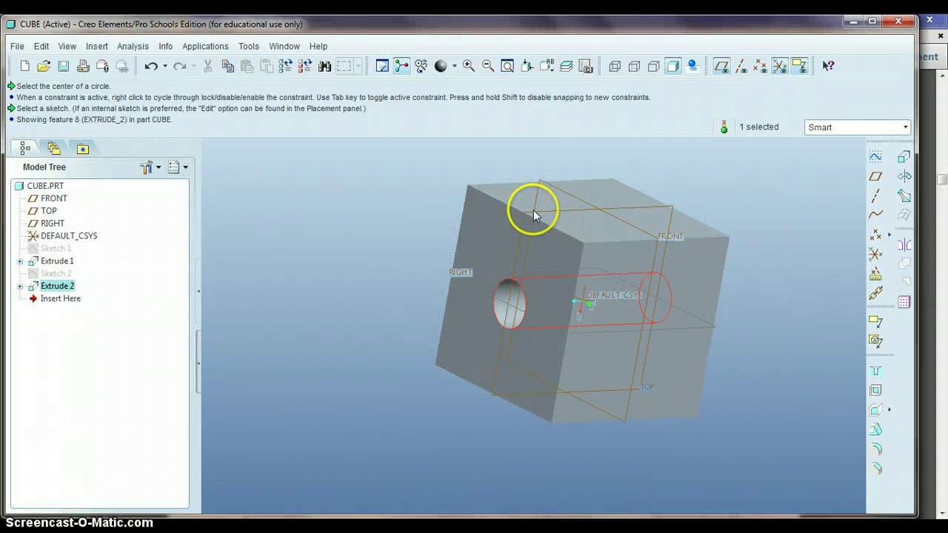
left_click(876, 159)
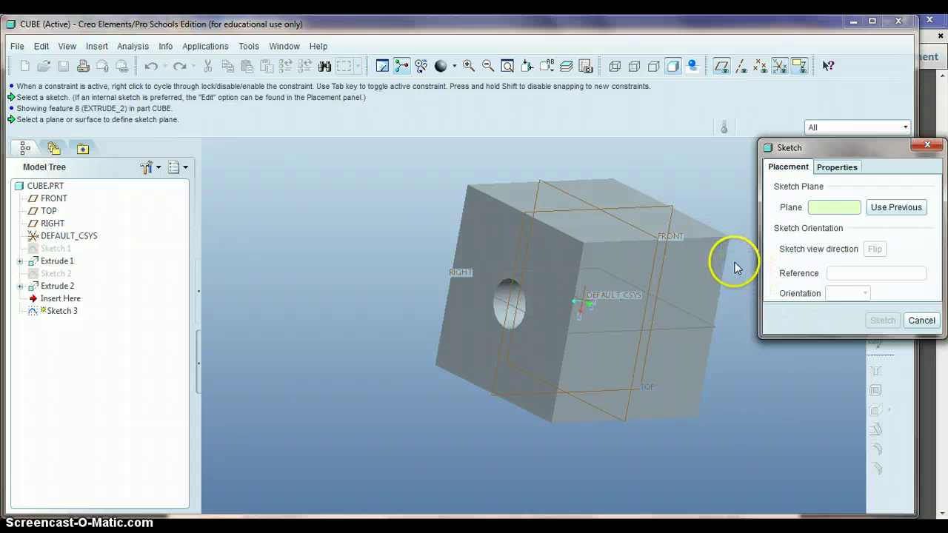
middle_click_drag(728, 269, 700, 268)
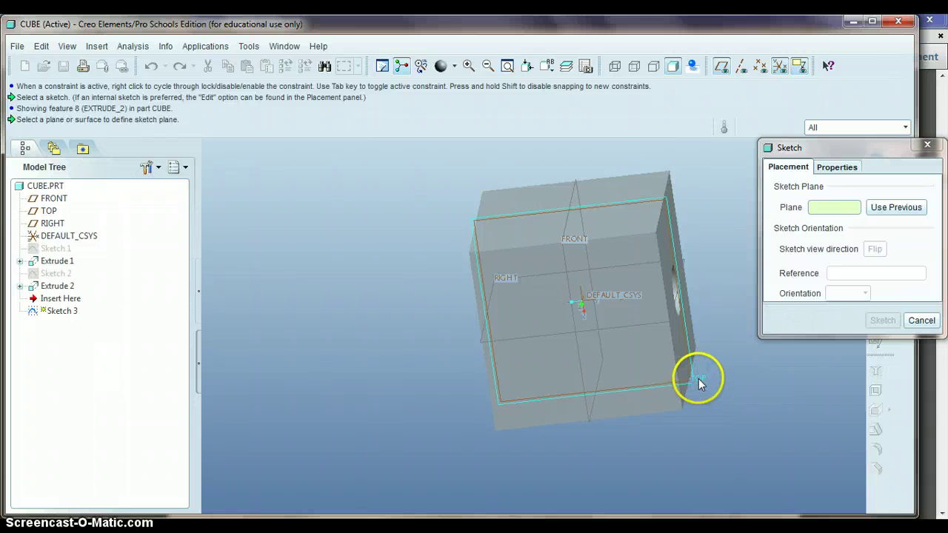
middle_click_drag(698, 369, 644, 261)
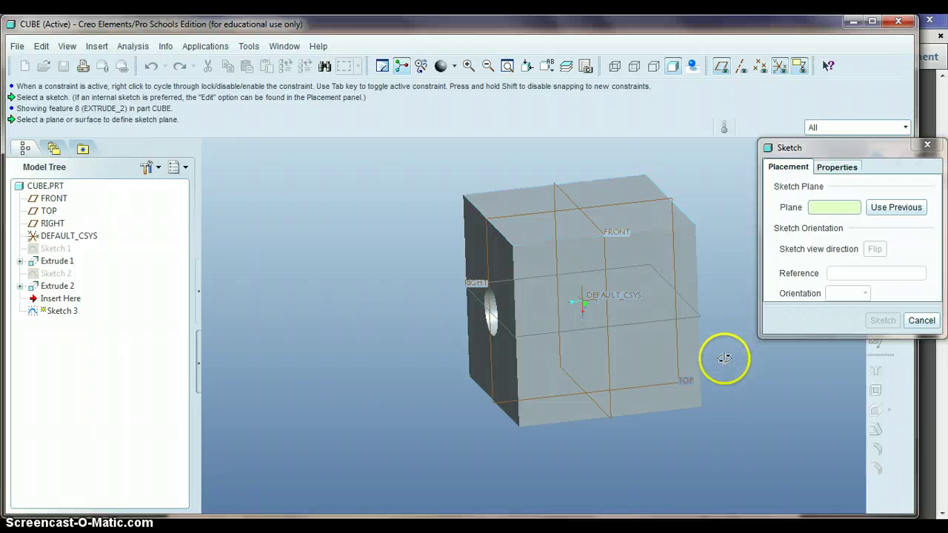
middle_click_drag(723, 358, 703, 369)
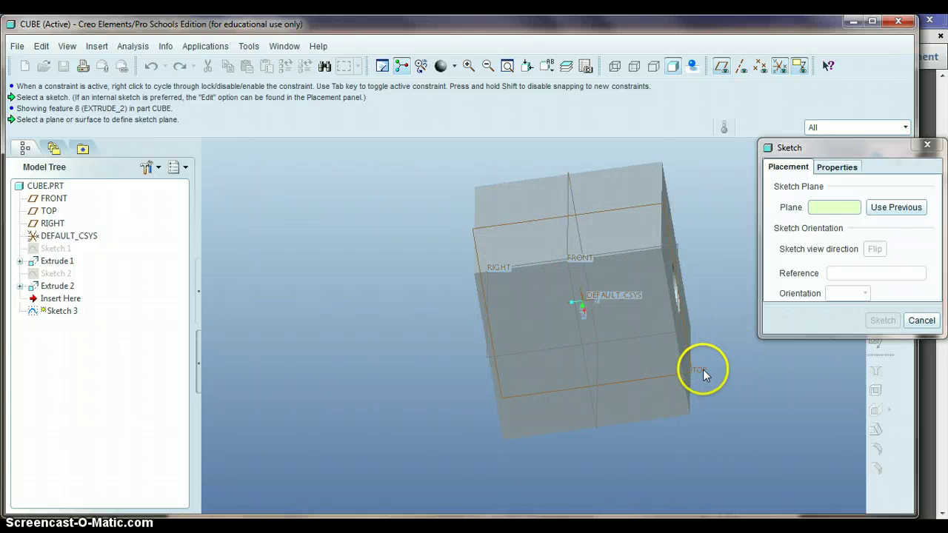
left_click(701, 373)
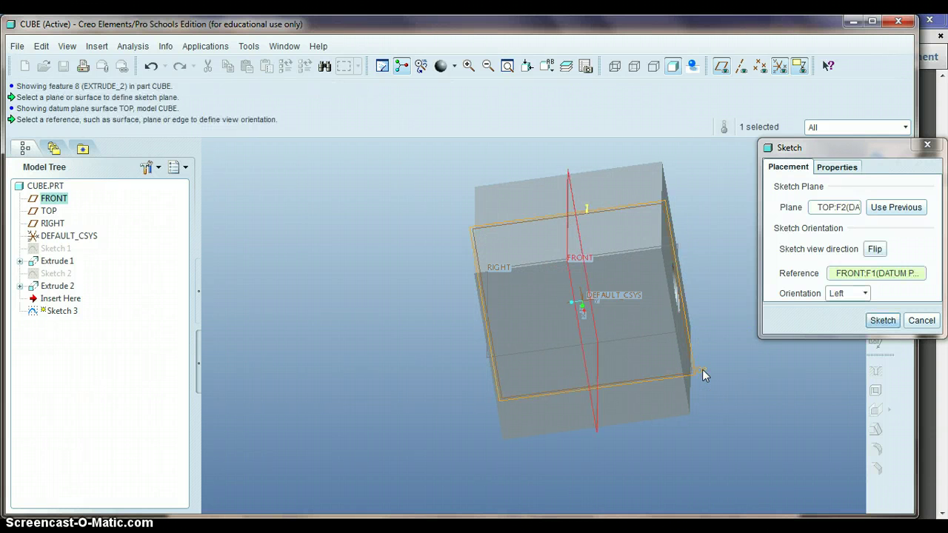
left_click(883, 319)
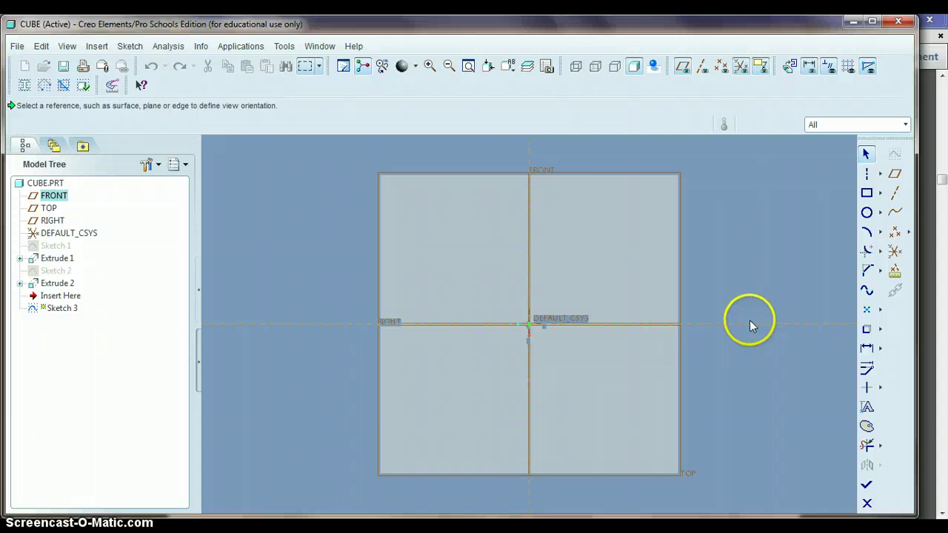
Sketch a circle about 11.09 in diameter centred on the coordinate system origin.
left_click(866, 213)
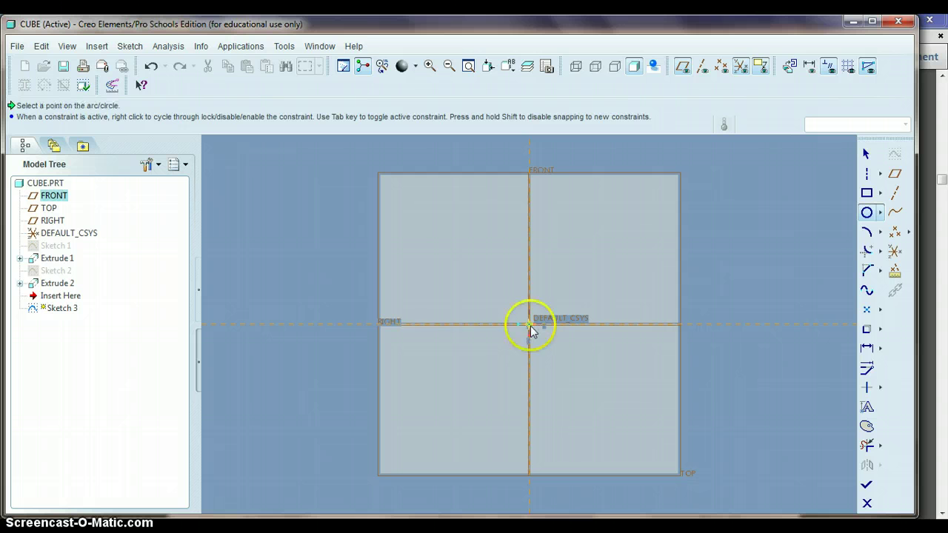
left_click(564, 366)
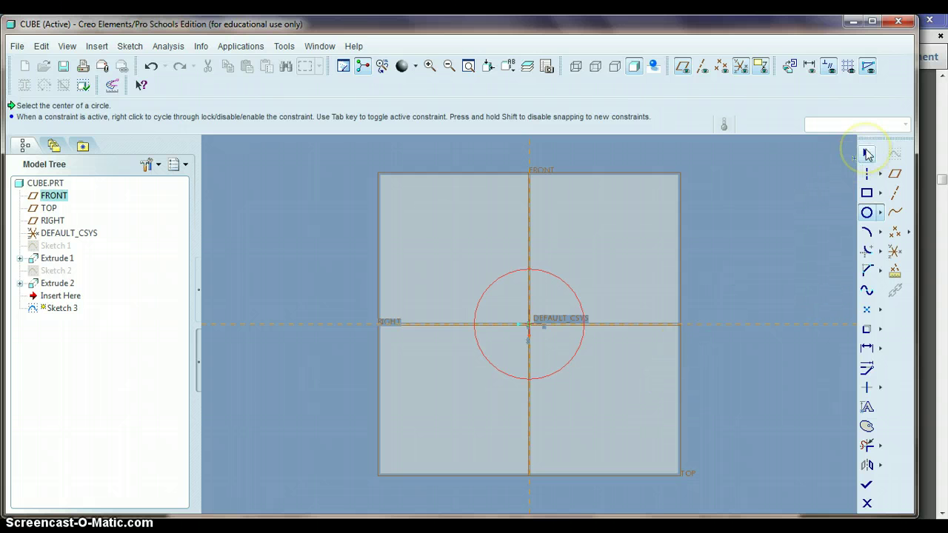
left_click(868, 153)
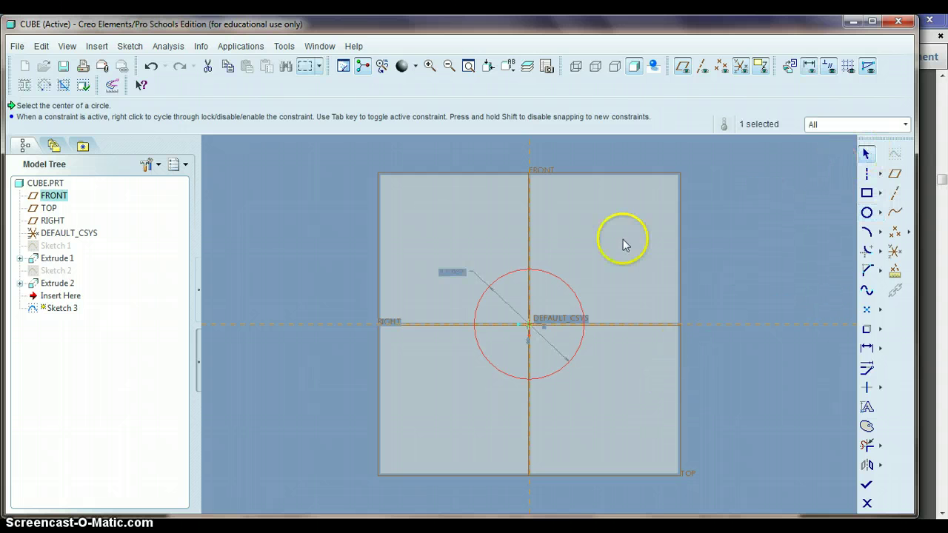
Set the circle's diameter to 8 and finish the sketch.
double_click(450, 273)
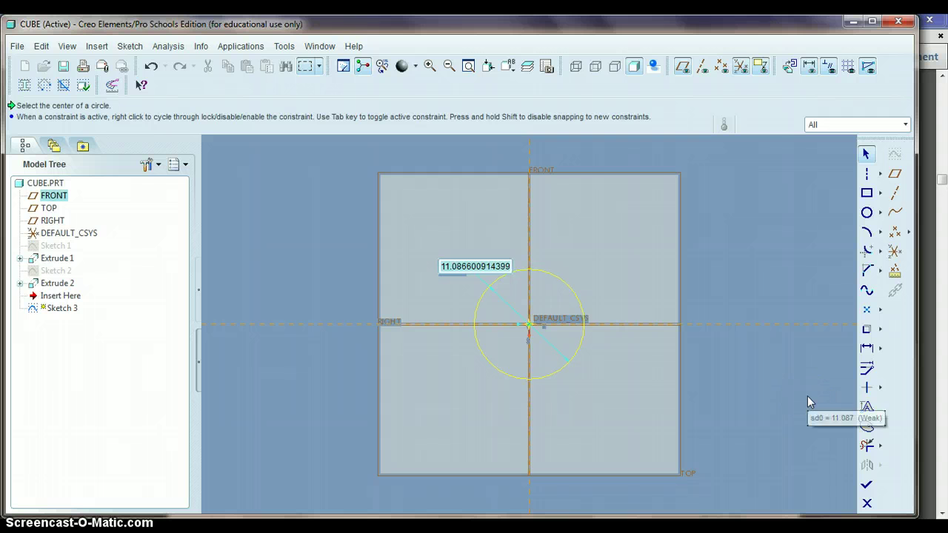
type("8")
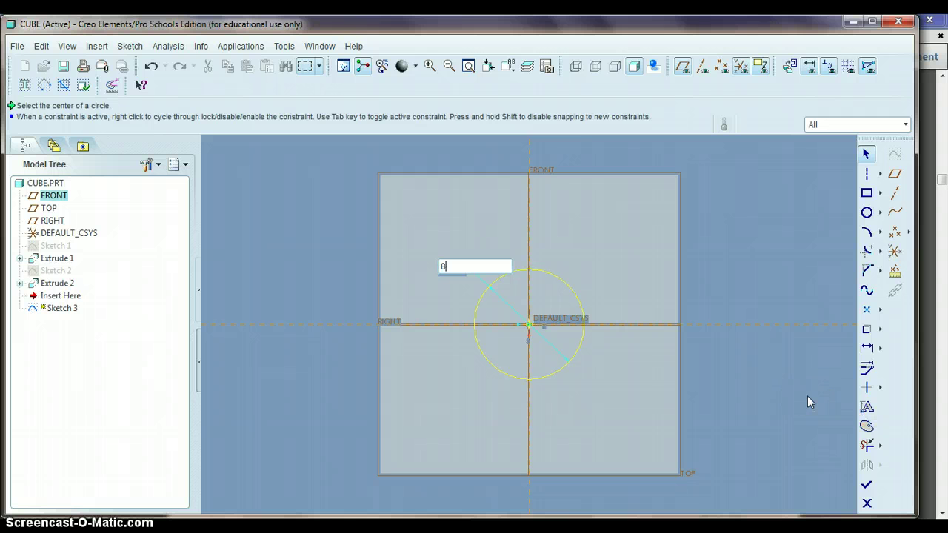
key("Return")
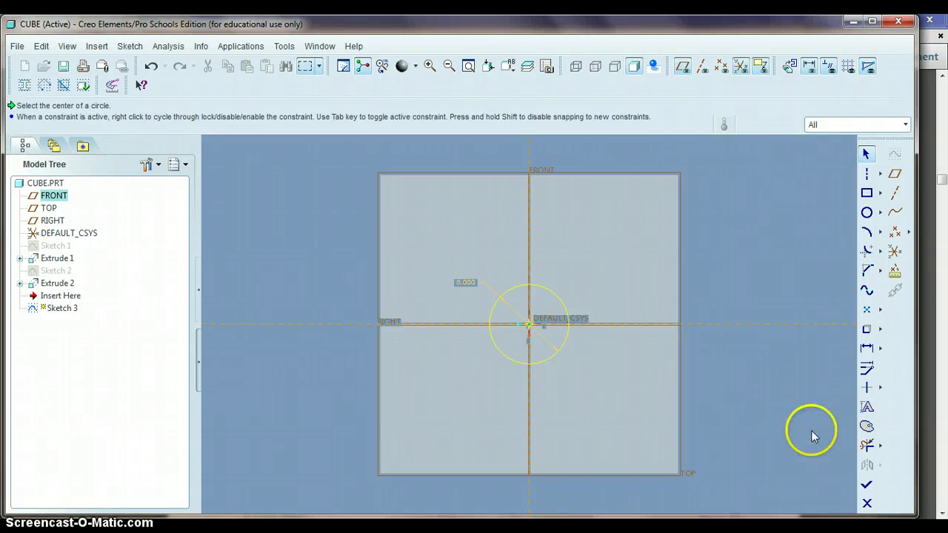
left_click(866, 488)
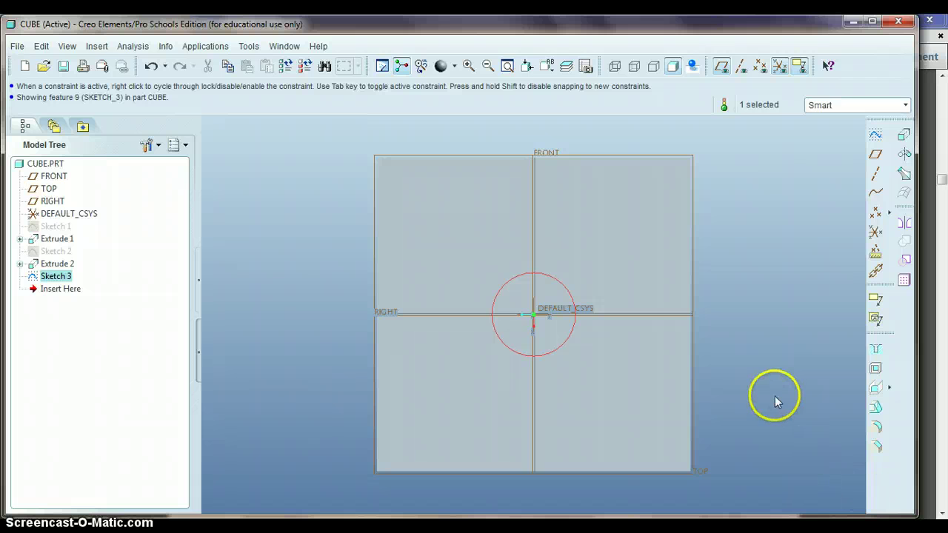
Begin extruding the new circle from the TOP plane, flipping its direction to the opposite side and back.
middle_click_drag(757, 402, 727, 413)
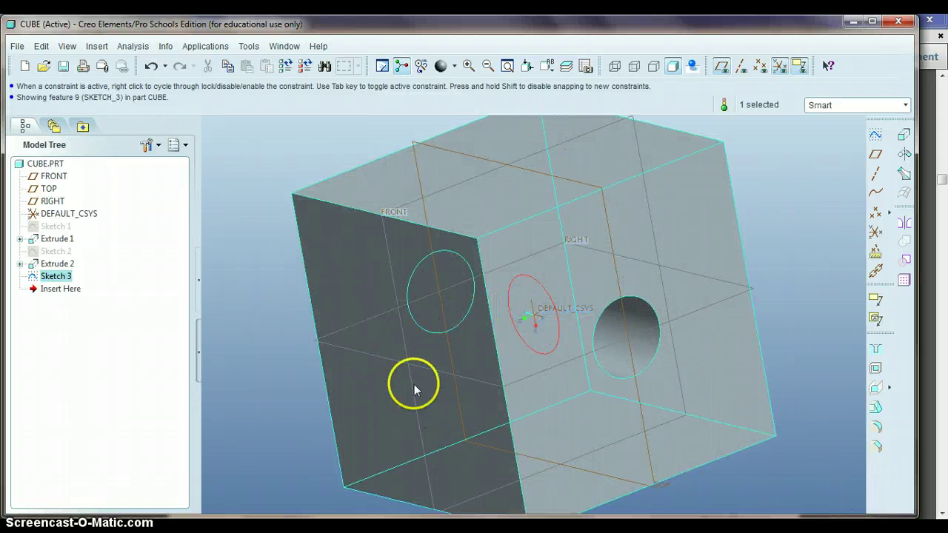
middle_click_drag(398, 370, 461, 356)
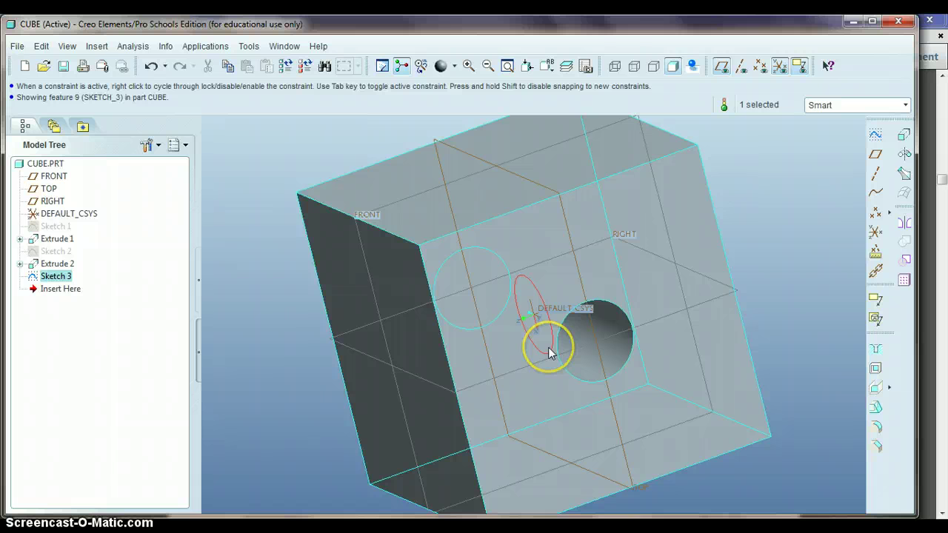
right_click(649, 317)
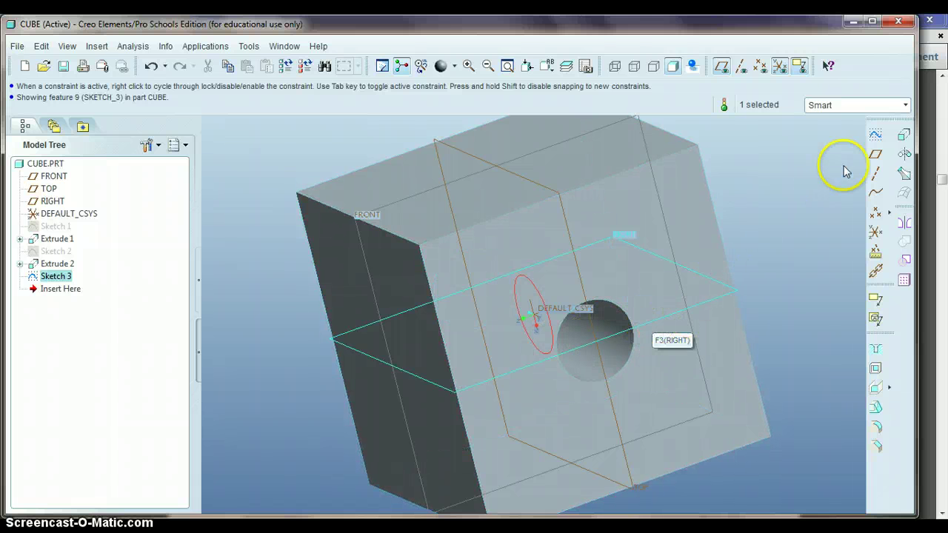
left_click(904, 138)
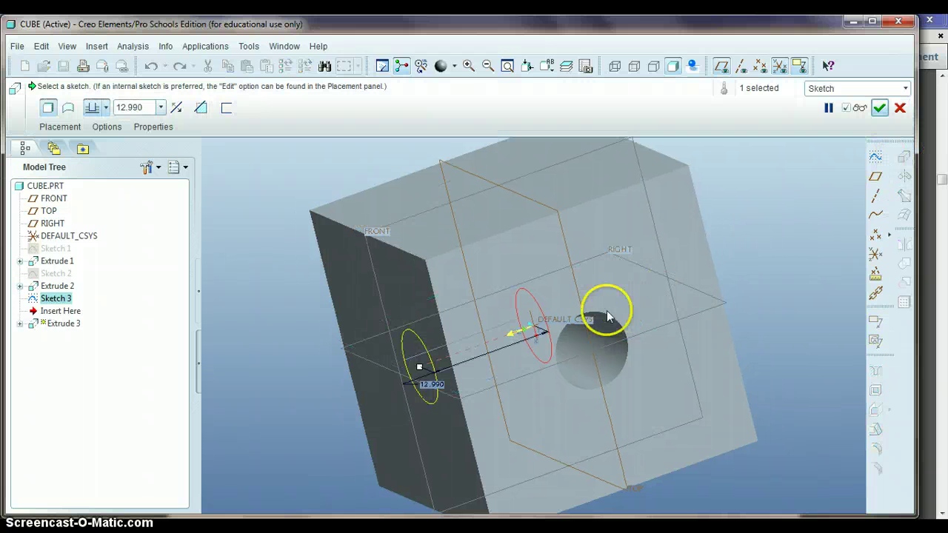
middle_click_drag(509, 330, 495, 321)
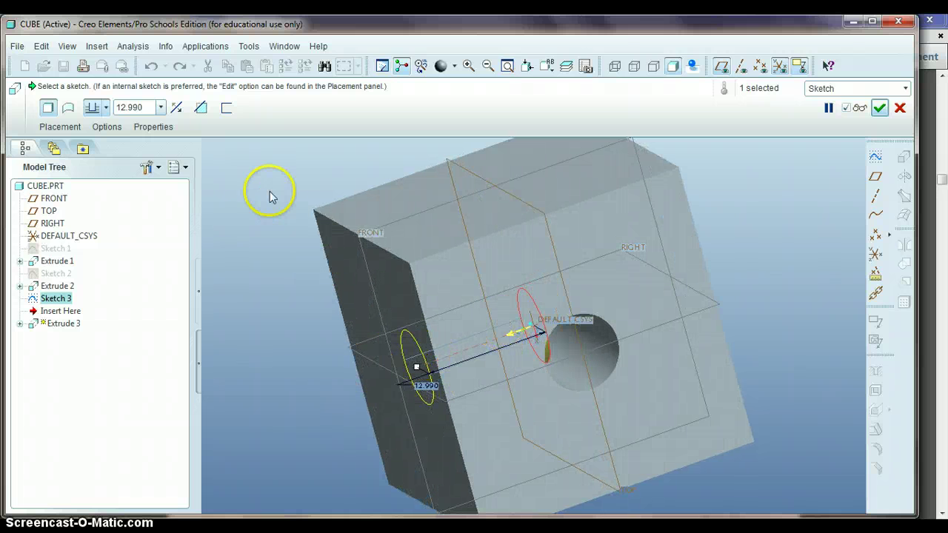
middle_click_drag(518, 323, 512, 334)
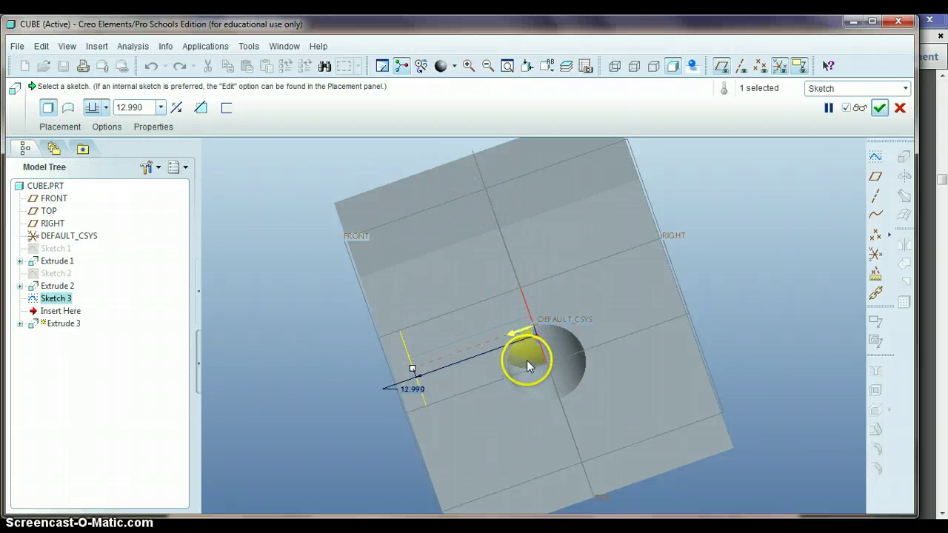
left_click(518, 331)
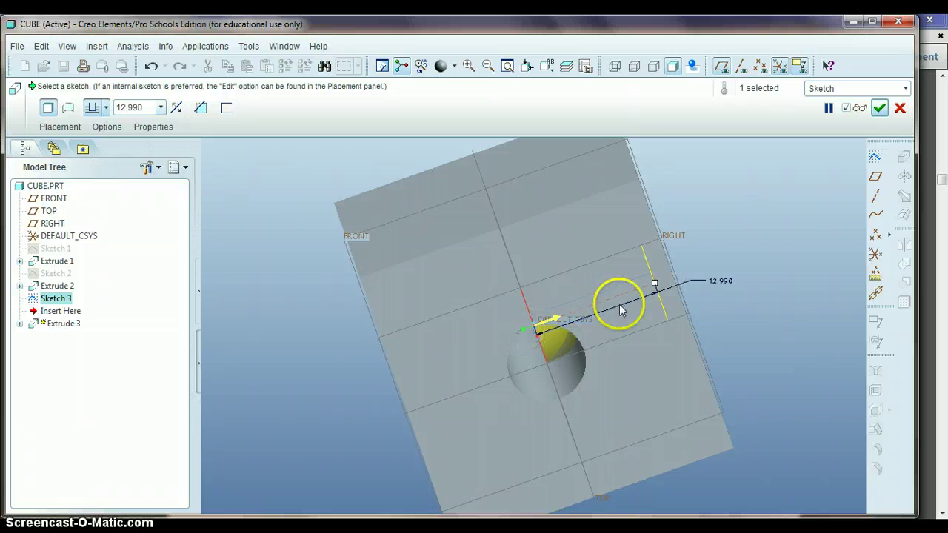
left_click(550, 322)
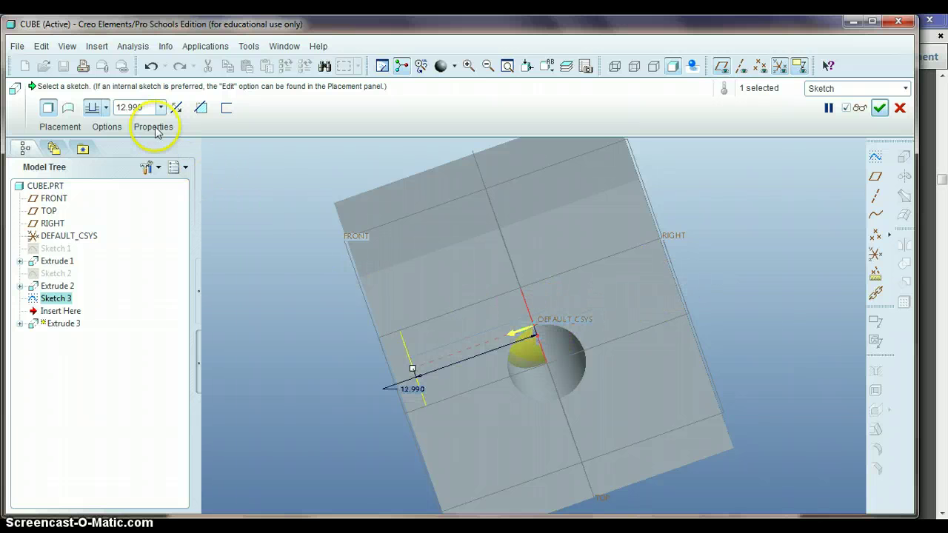
Extrude the circle on both sides of the sketch plane with a total depth of 30.
left_click(106, 108)
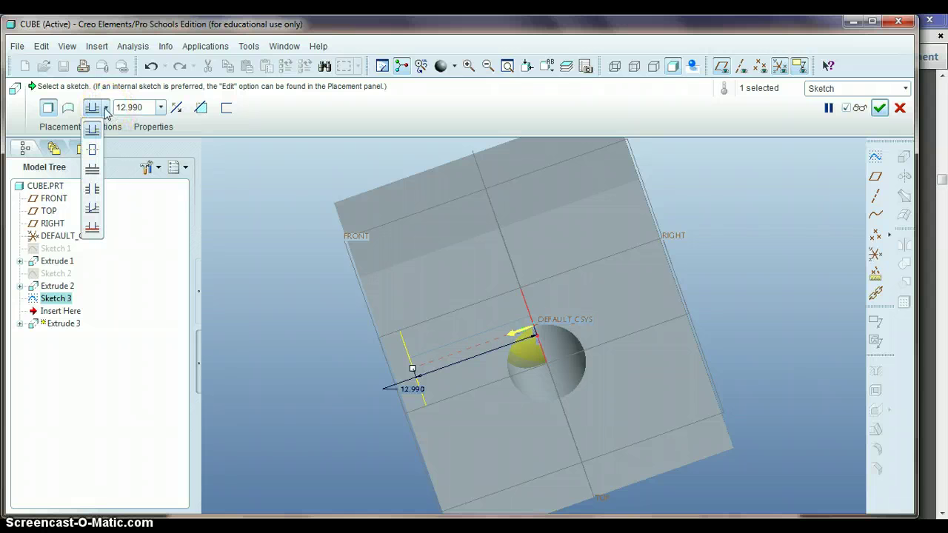
left_click(92, 150)
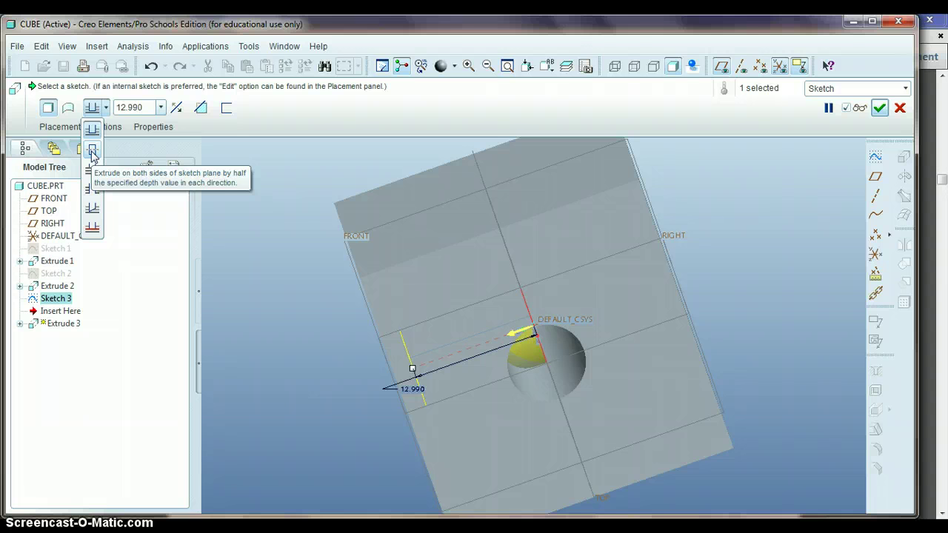
left_click(91, 152)
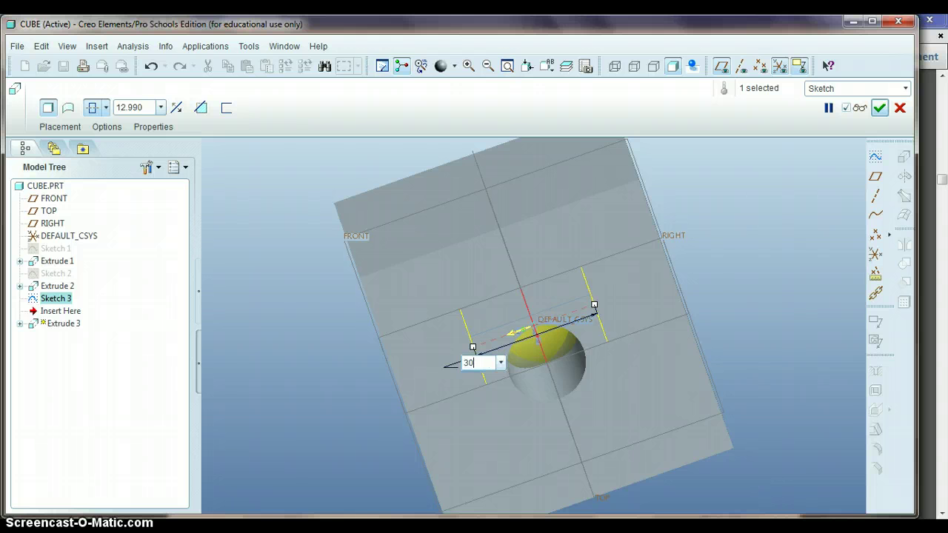
key("Return")
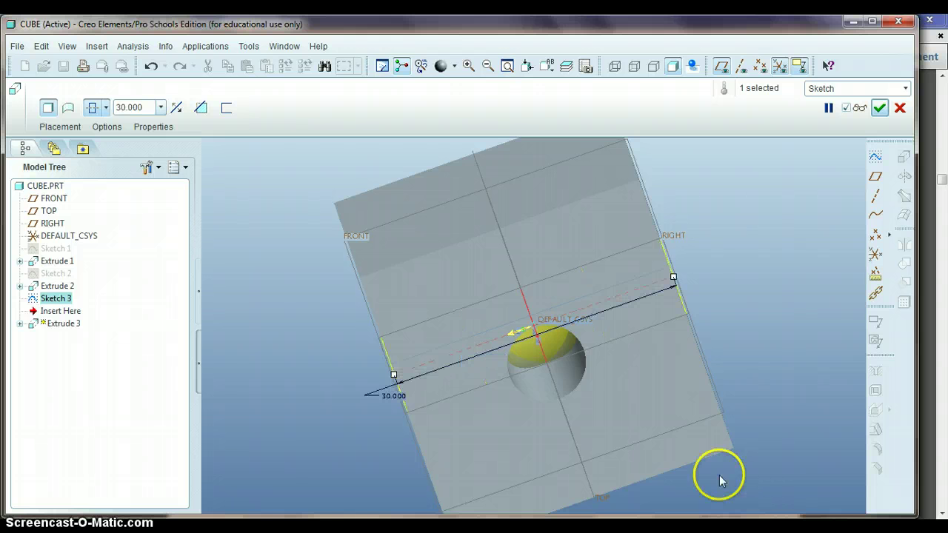
Make the symmetric extrusion remove material and accept it as a second hole through the cube.
left_click(201, 109)
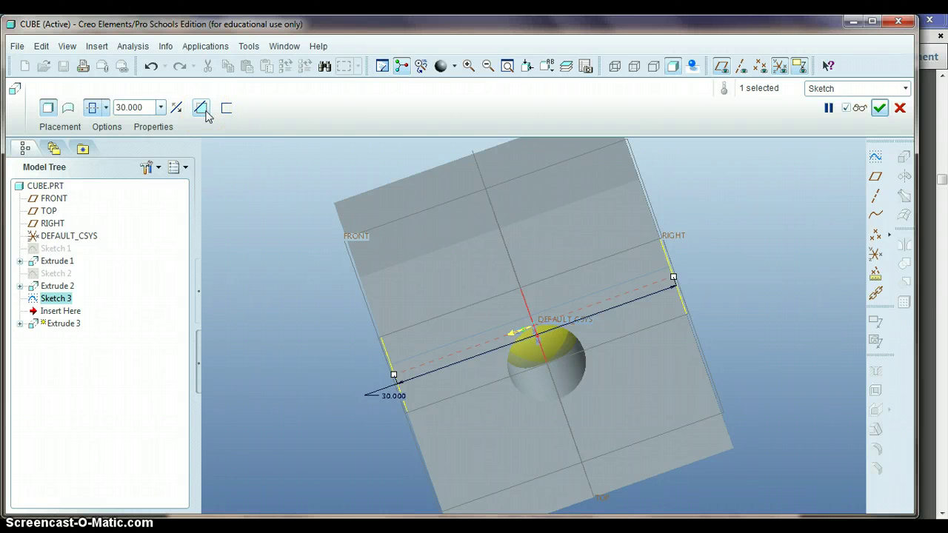
left_click(206, 113)
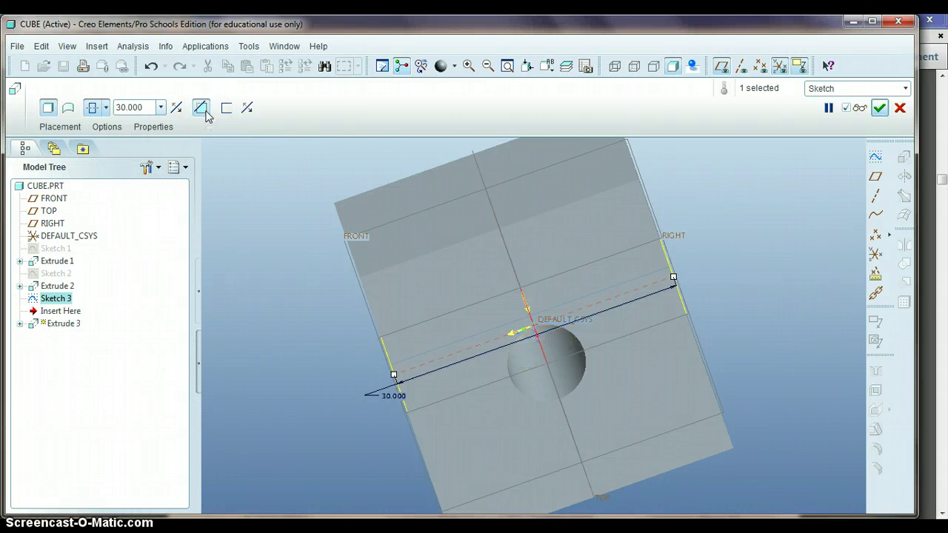
left_click(880, 109)
mouse_move(734, 339)
middle_mouse_down()
mouse_move(793, 311)
mouse_move(740, 299)
mouse_move(698, 305)
mouse_move(796, 279)
mouse_move(775, 292)
mouse_move(743, 286)
mouse_move(751, 294)
middle_mouse_up()
left_click(792, 296)
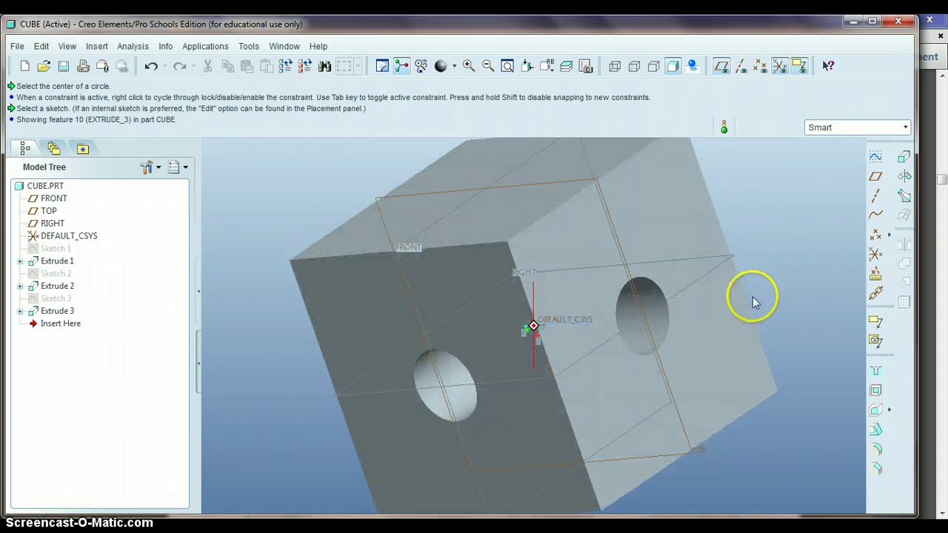
Start a simple hole and place it on the cube's undrilled upper face.
left_click(875, 372)
left_click(533, 333)
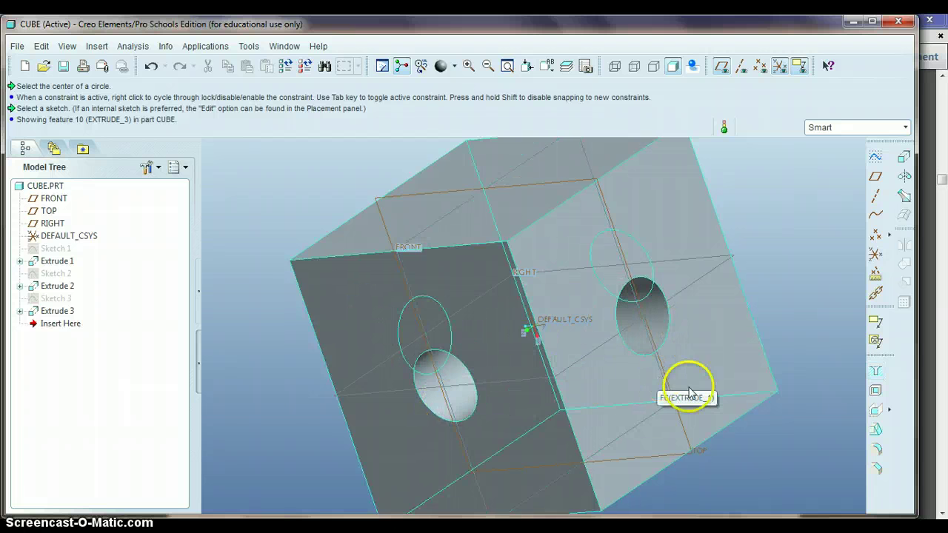
scroll(798, 398, "up", 2)
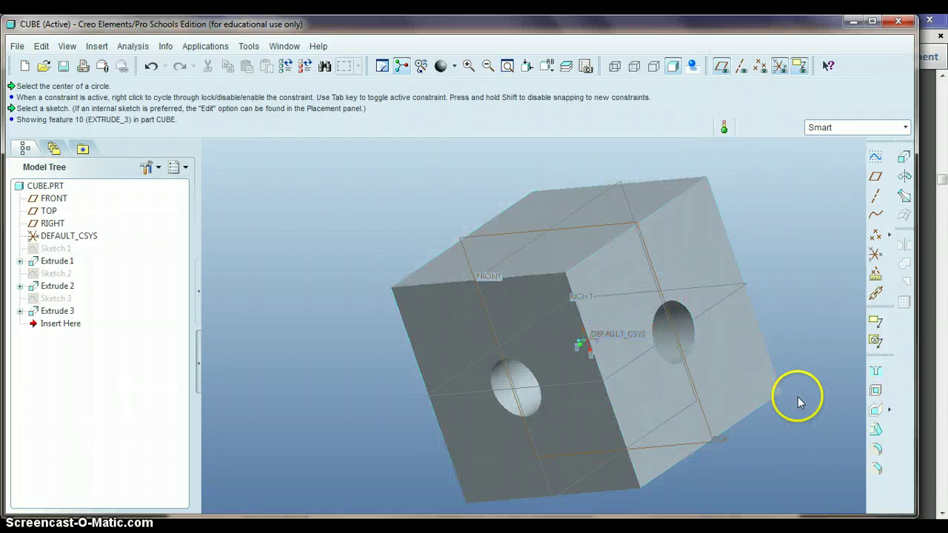
left_click(875, 373)
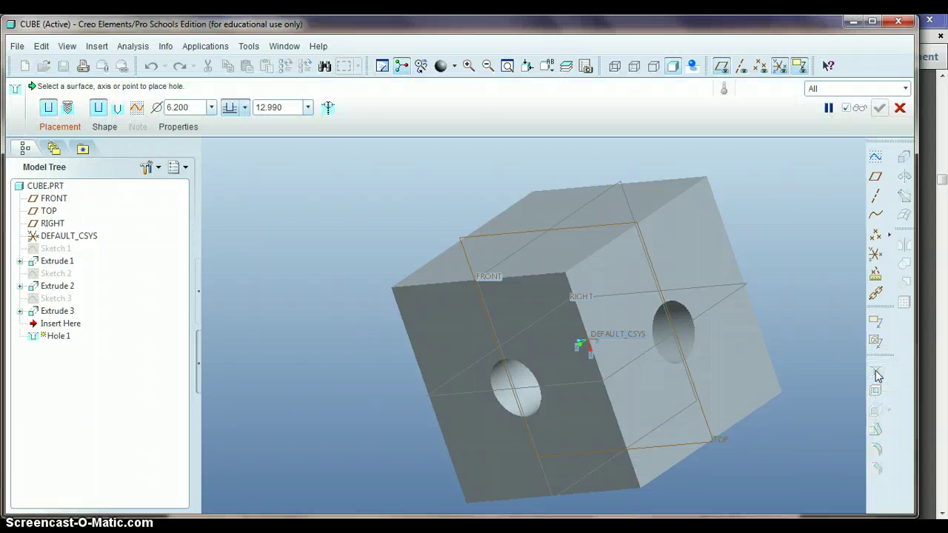
middle_click_drag(672, 264, 697, 281)
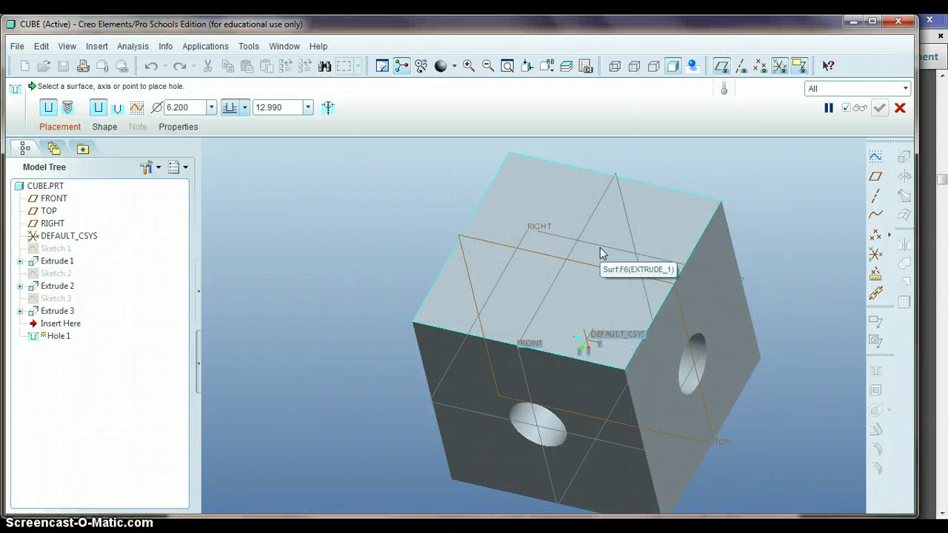
left_click(581, 291)
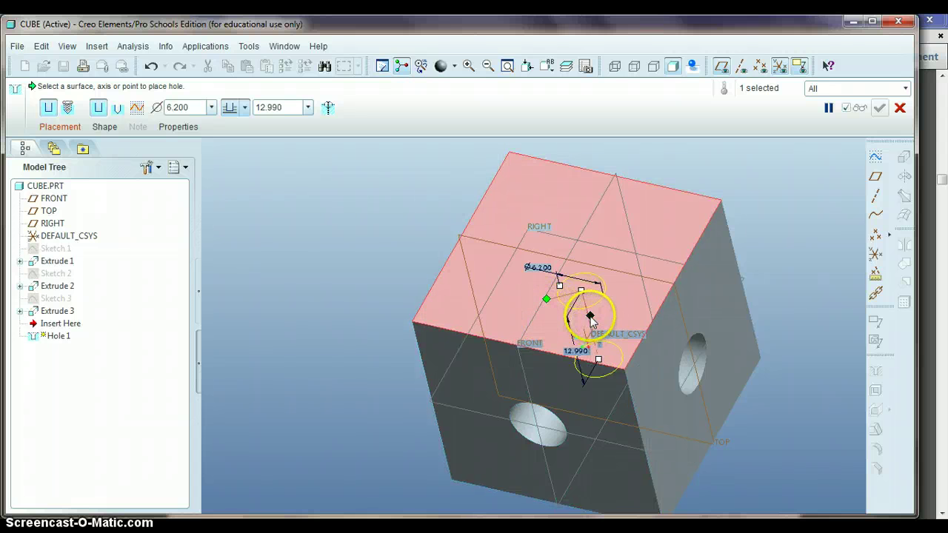
Reference the hole's position to the two adjacent side faces that already have holes.
left_click_drag(590, 318, 683, 296)
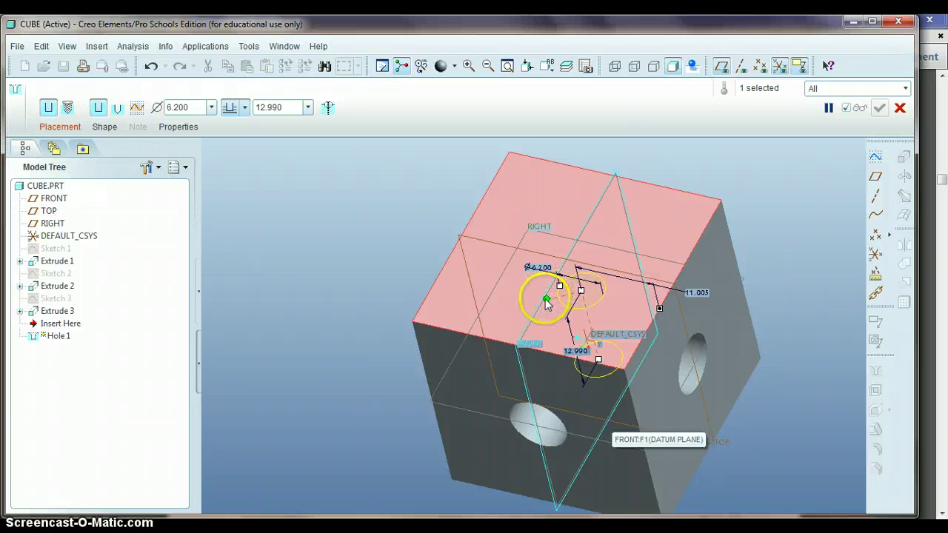
left_click_drag(545, 299, 533, 366)
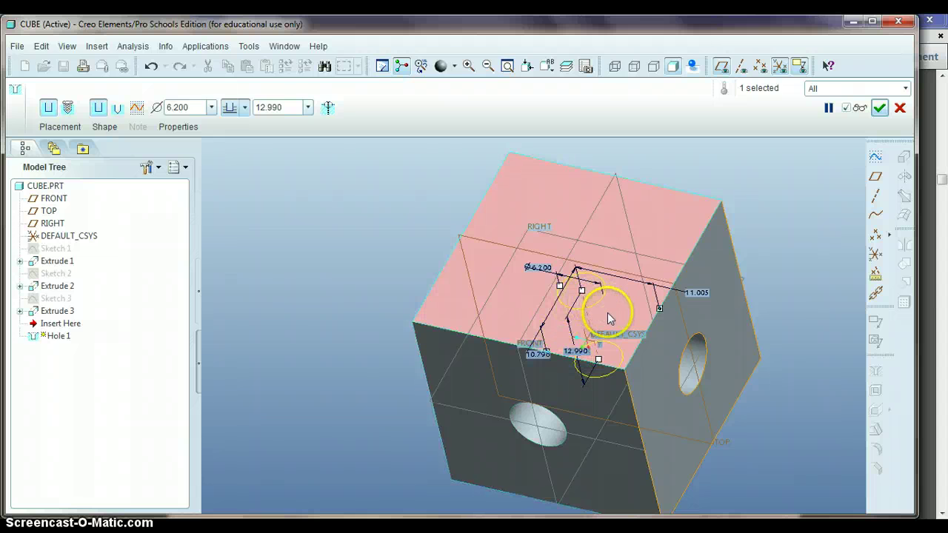
middle_click_drag(607, 312, 607, 319)
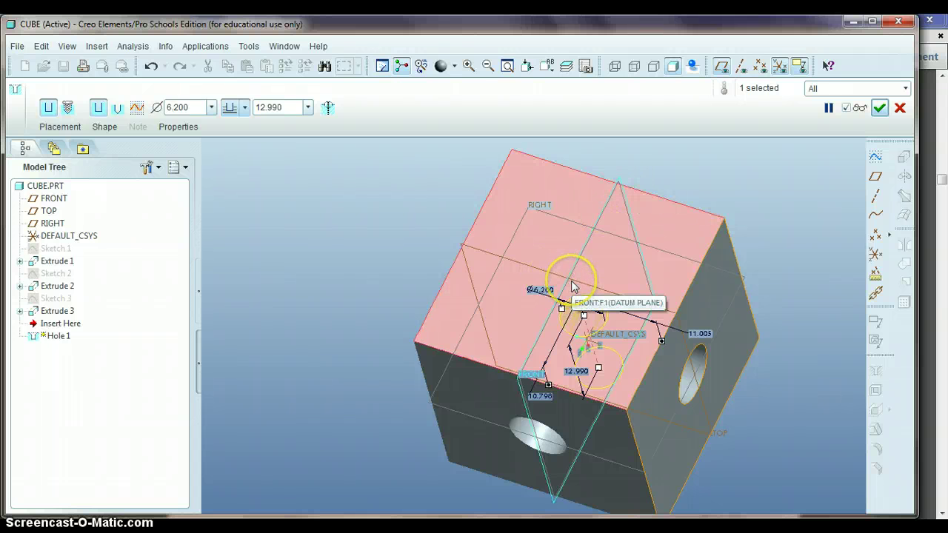
Set the hole's offsets from both referenced side faces to 15.
double_click(696, 333)
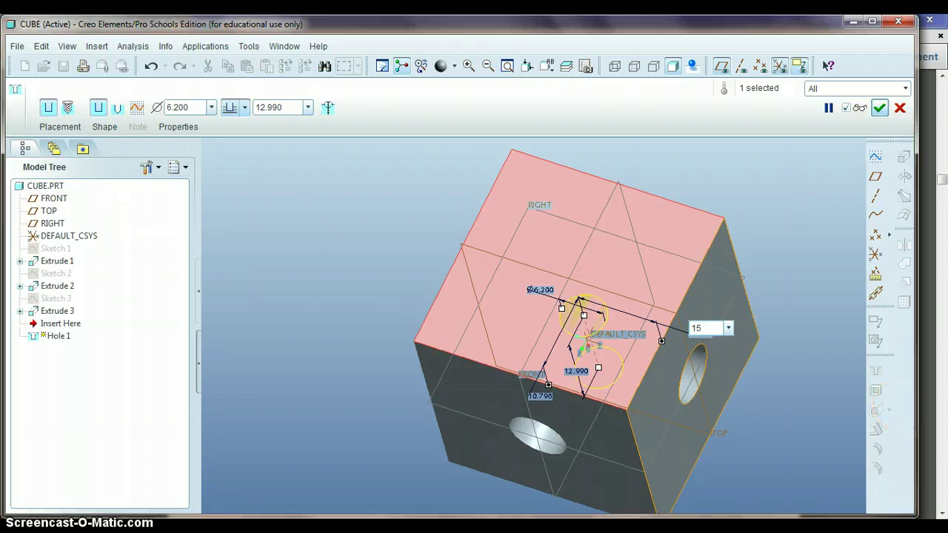
type("15")
key("Return")
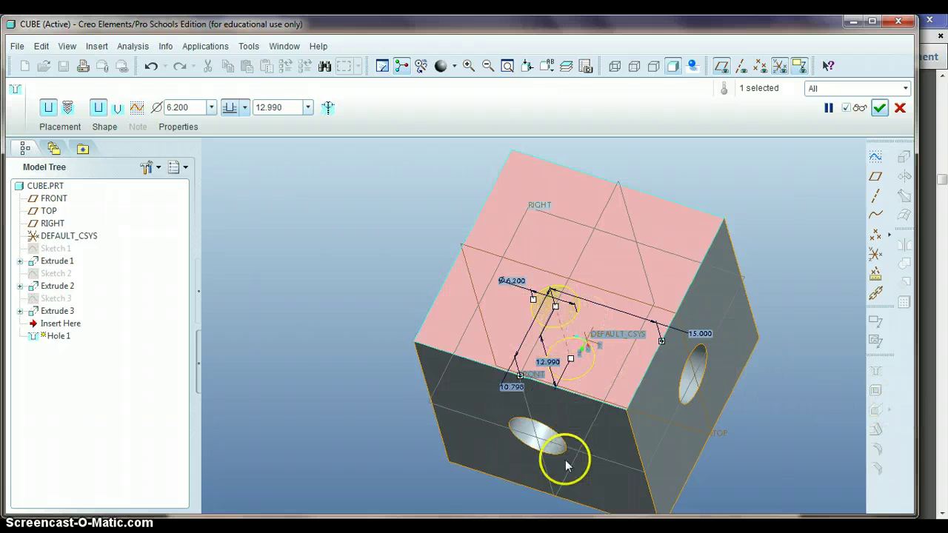
double_click(510, 390)
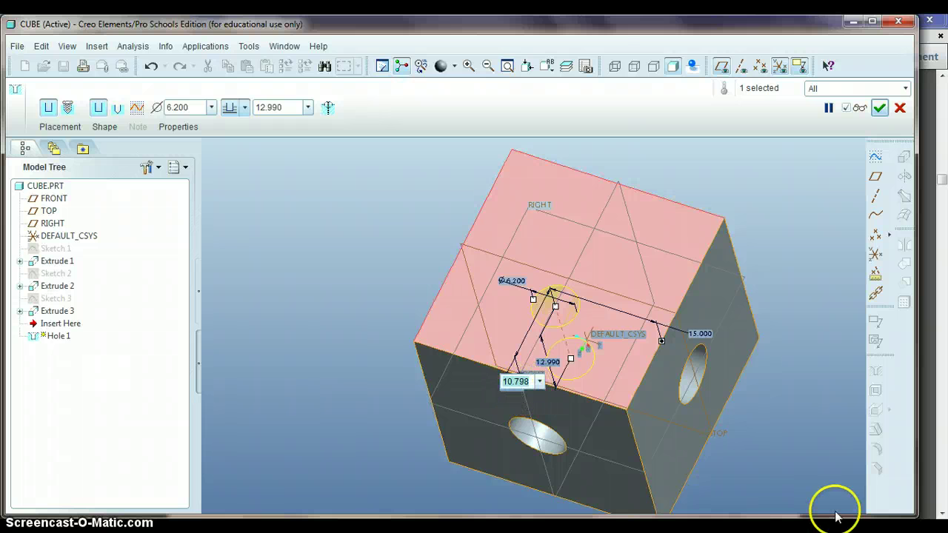
type("1")
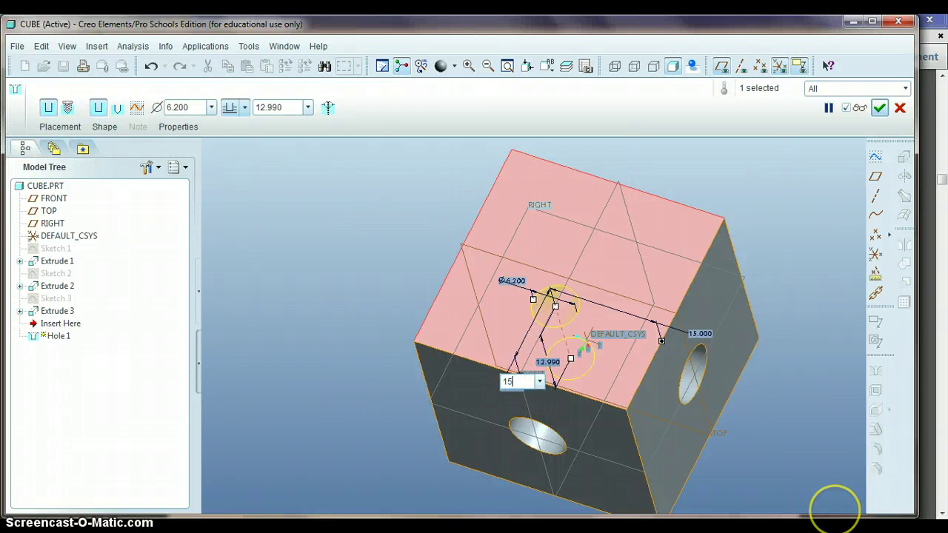
type("5")
key("Return")
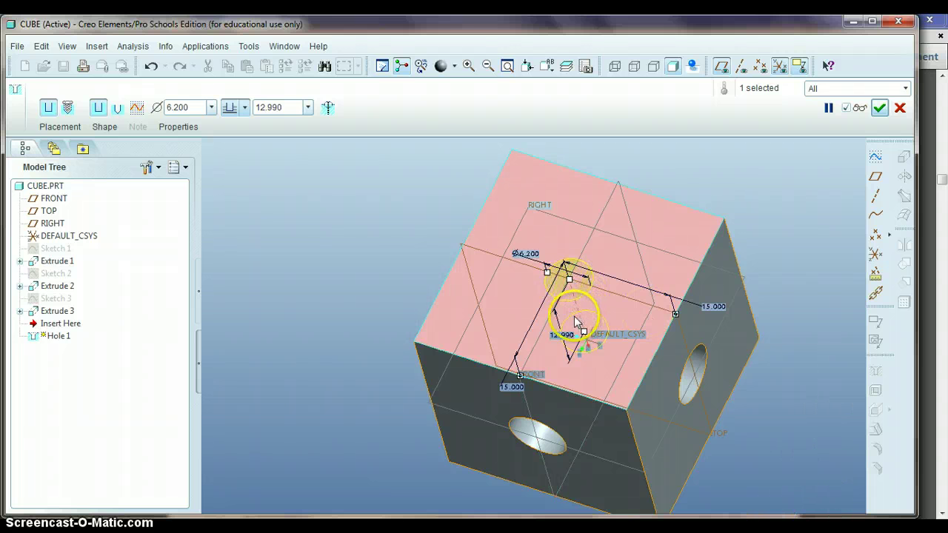
Set the new hole's diameter to 8.
middle_click_drag(546, 331, 540, 317)
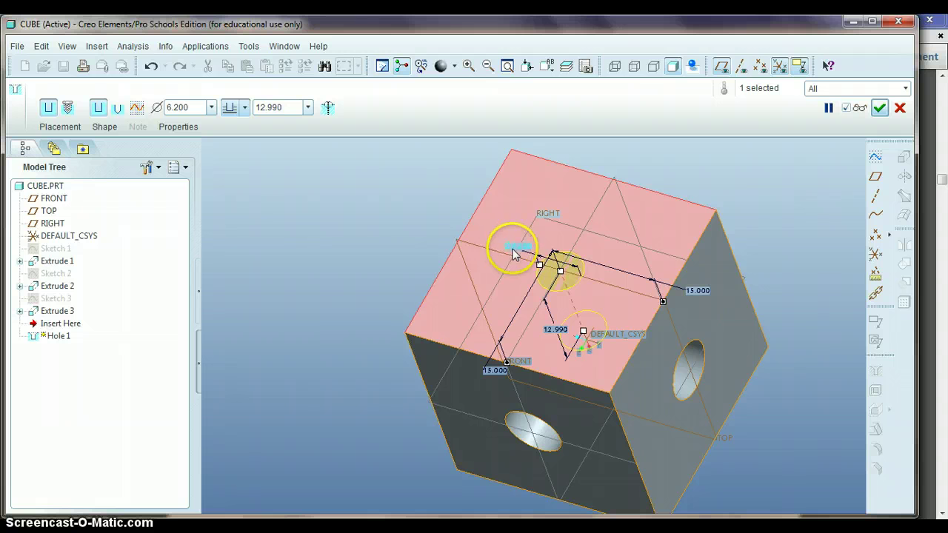
double_click(519, 247)
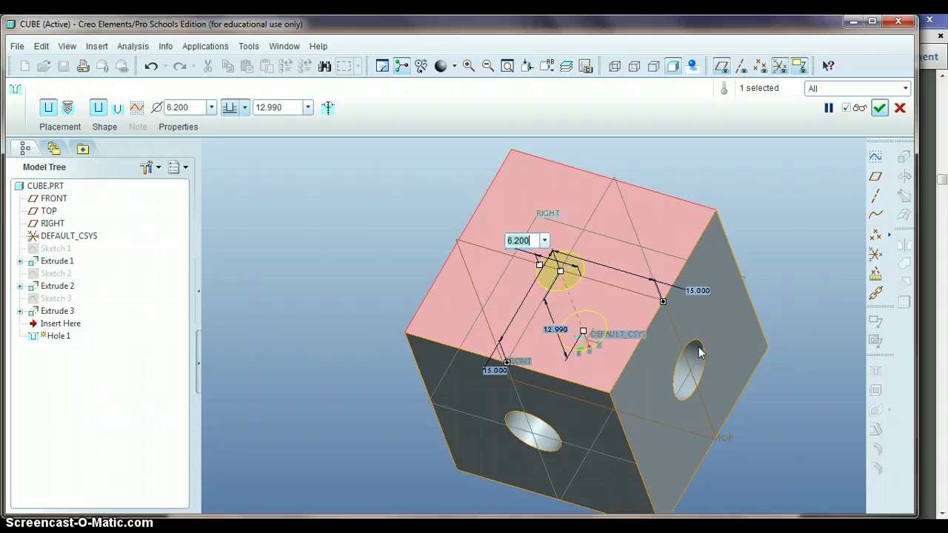
key("Return")
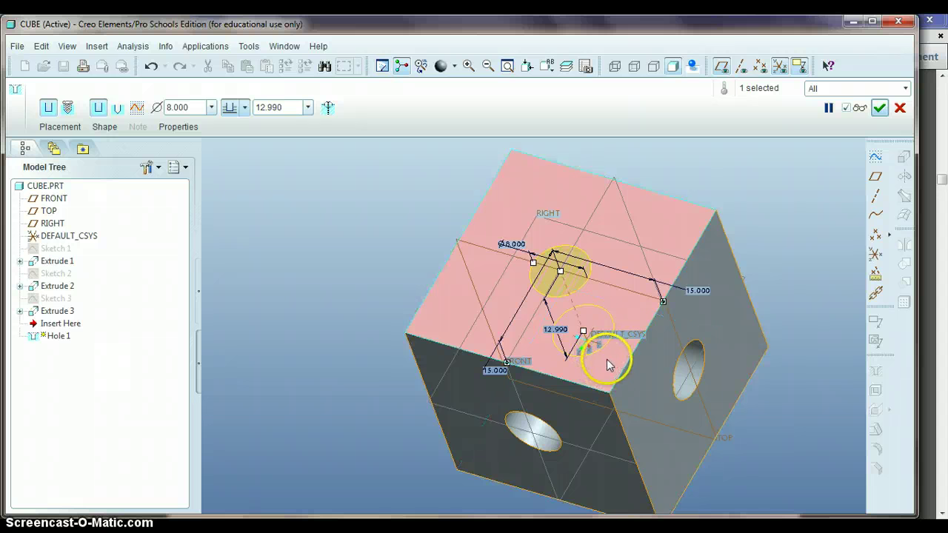
Adjust the hole's blind depth, setting it to 30 and shortening it to 25.
middle_click_drag(607, 359, 603, 331)
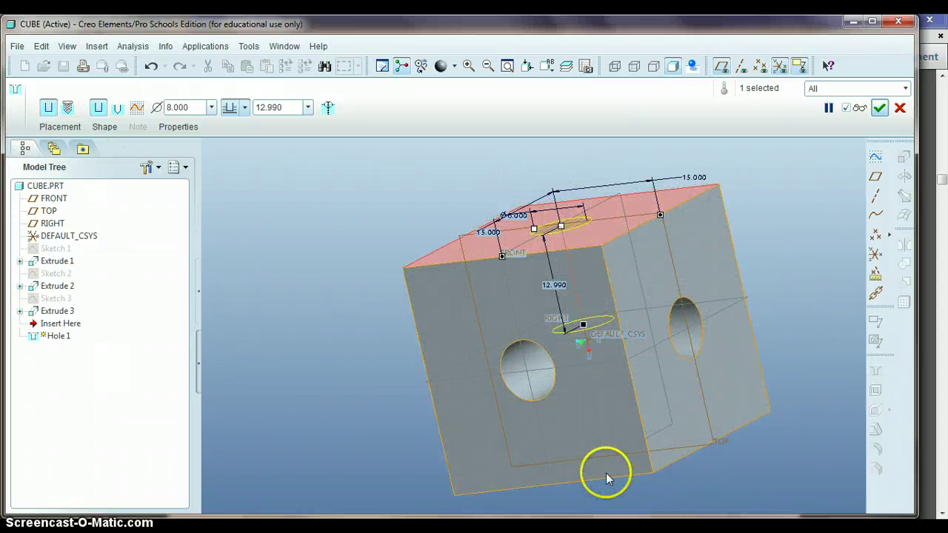
left_click_drag(582, 325, 601, 400)
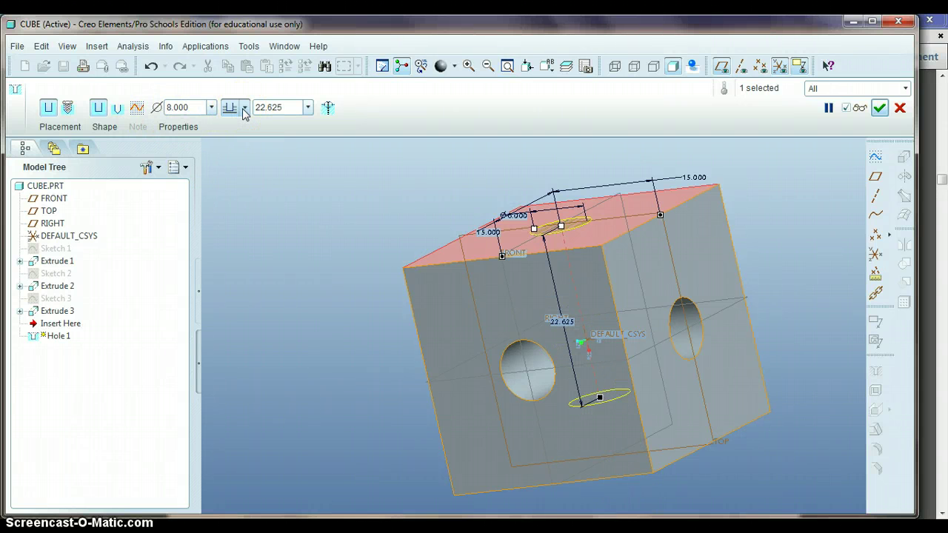
double_click(554, 321)
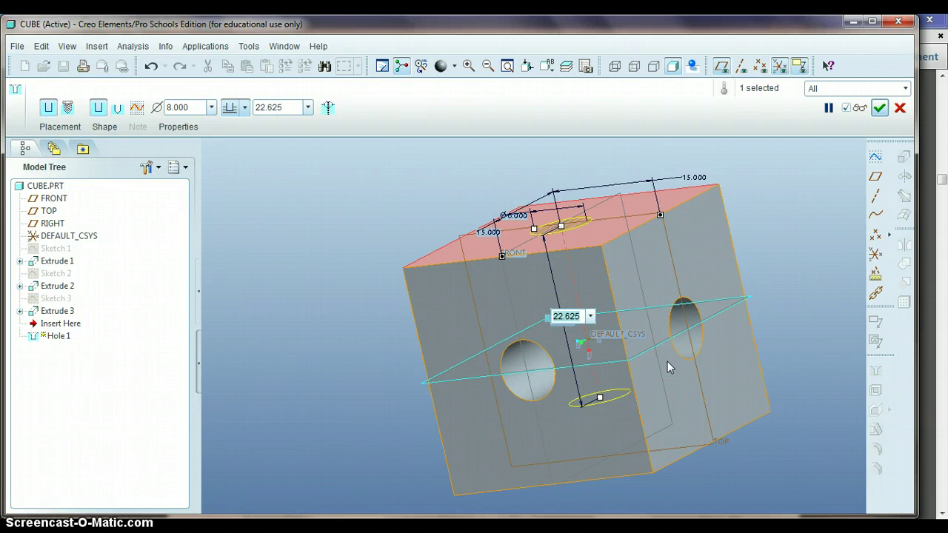
type("30")
key("Return")
middle_click_drag(677, 362, 668, 387)
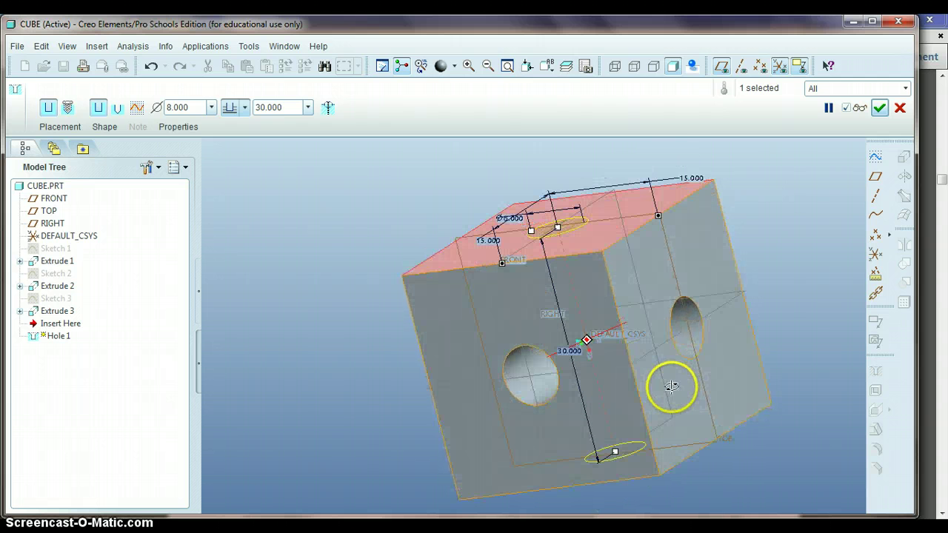
left_click_drag(618, 449, 605, 415)
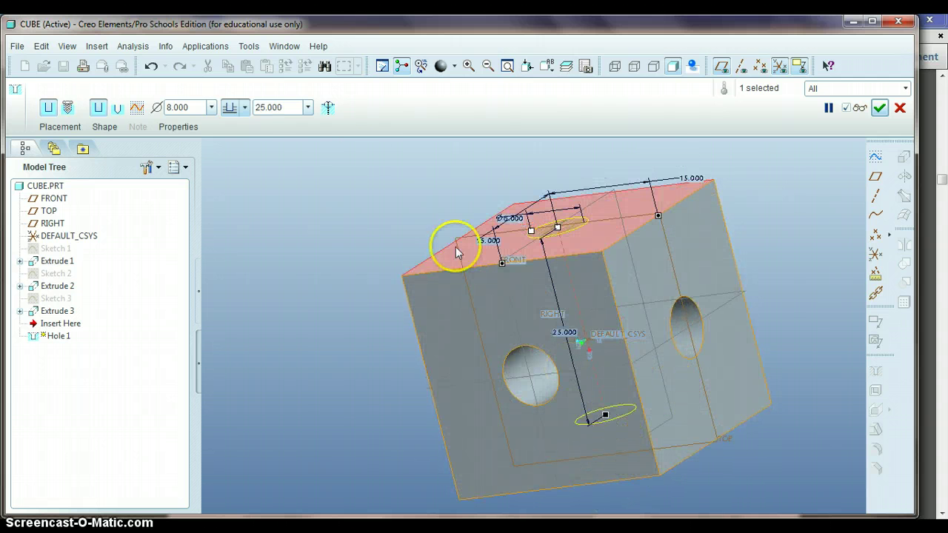
Make the hole go through all of the cube and accept the feature.
left_click(245, 107)
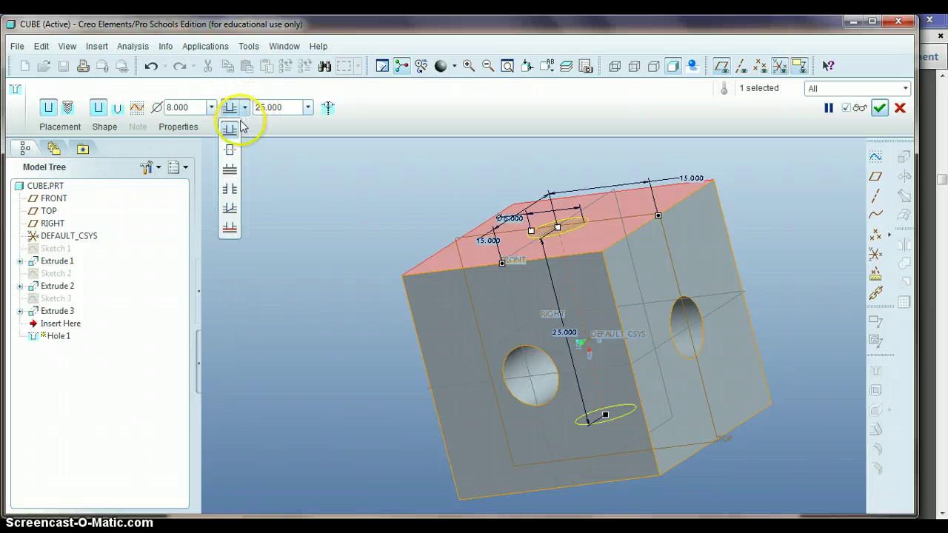
left_click(229, 189)
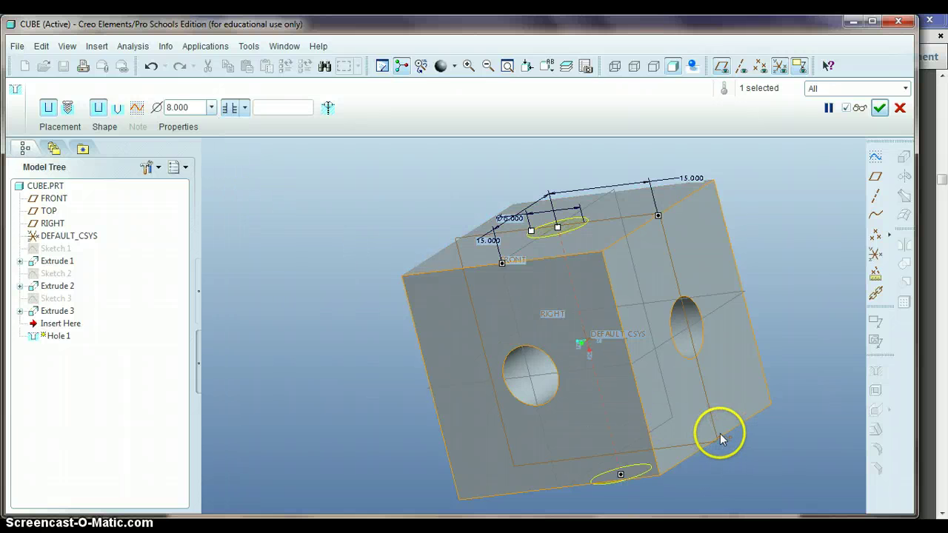
middle_click_drag(719, 433, 724, 442)
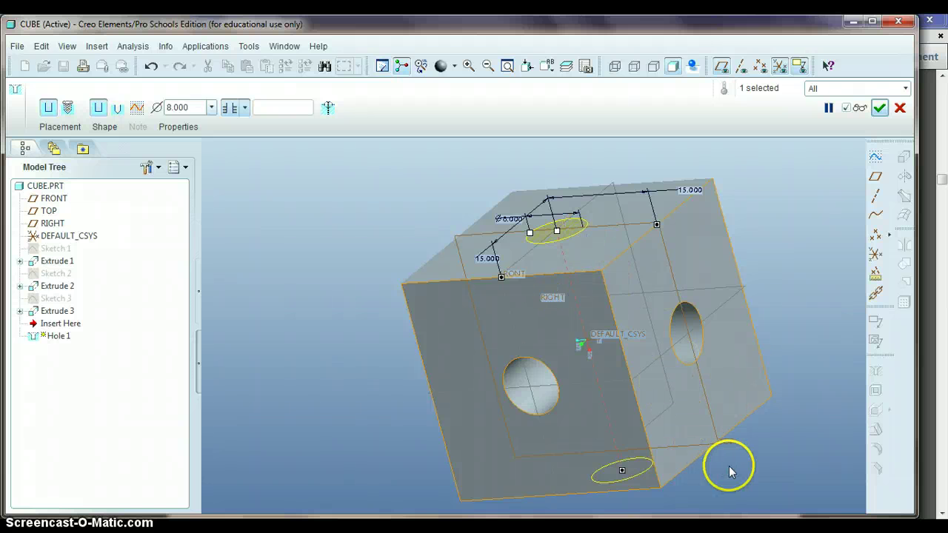
left_click(878, 109)
middle_click_drag(799, 351, 785, 377)
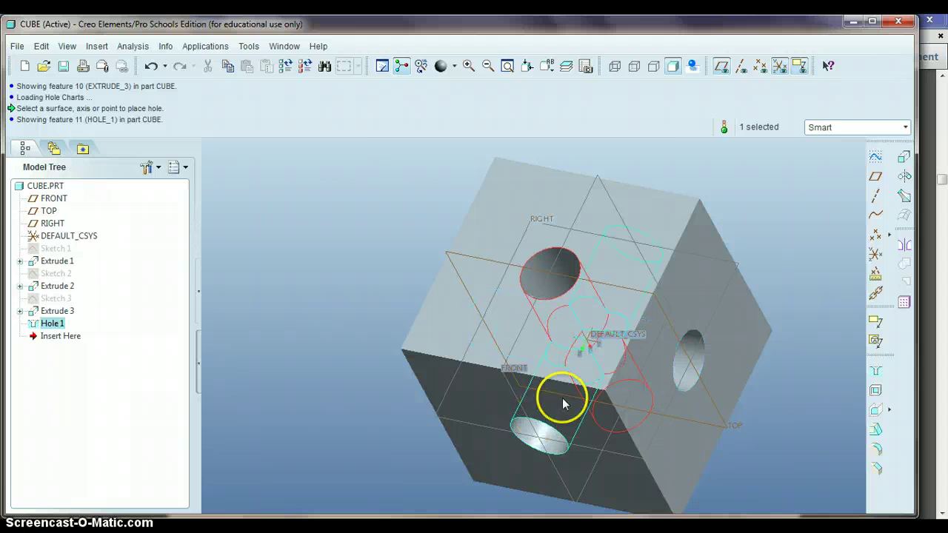
middle_click_drag(663, 429, 649, 387)
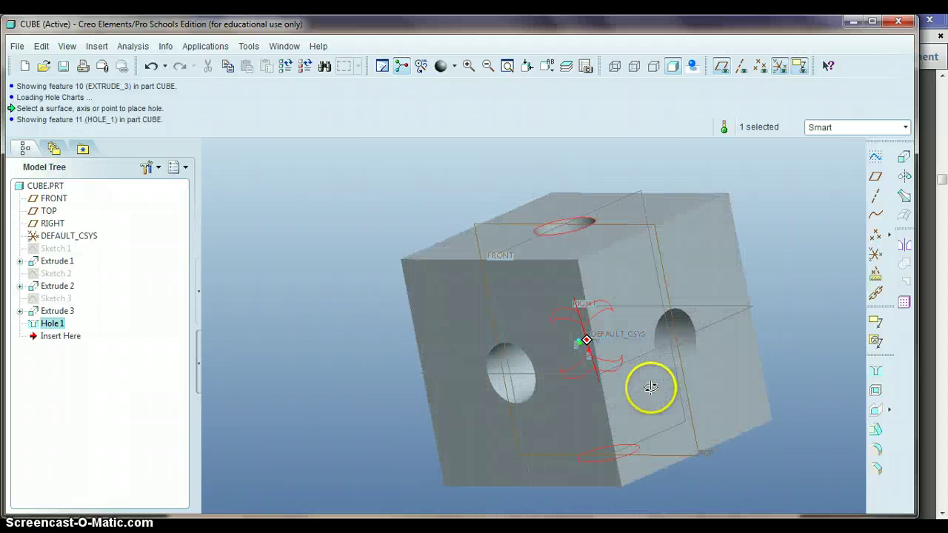